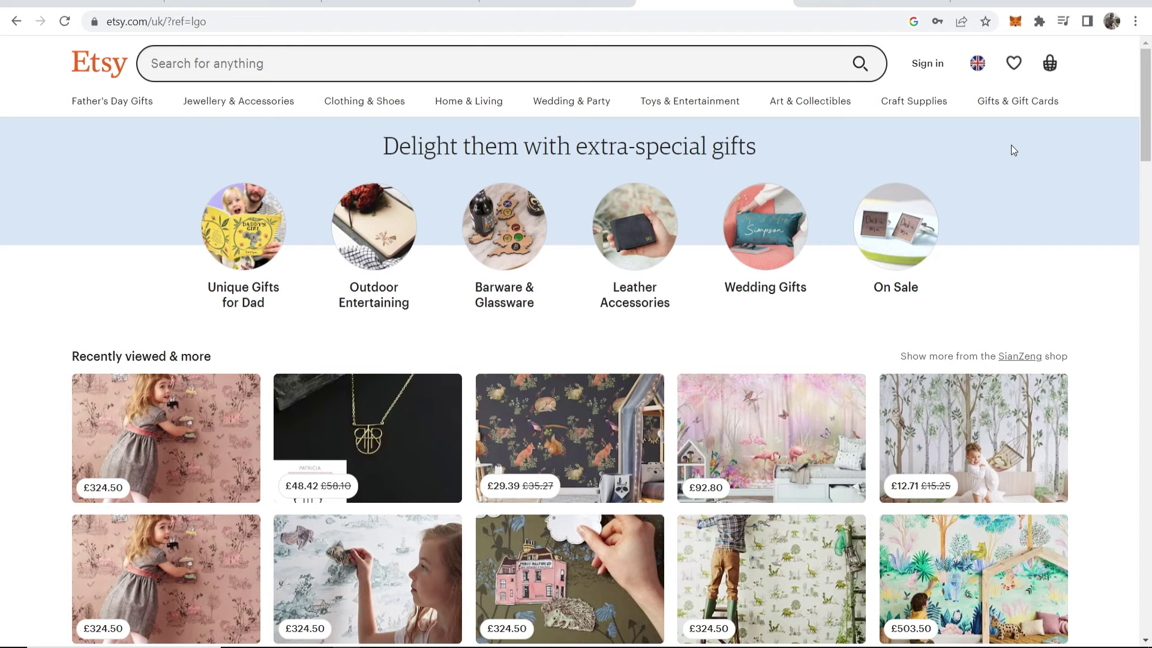
# Step: Register a new Etsy account with an email address, first name and password
pyautogui.click(937, 67)
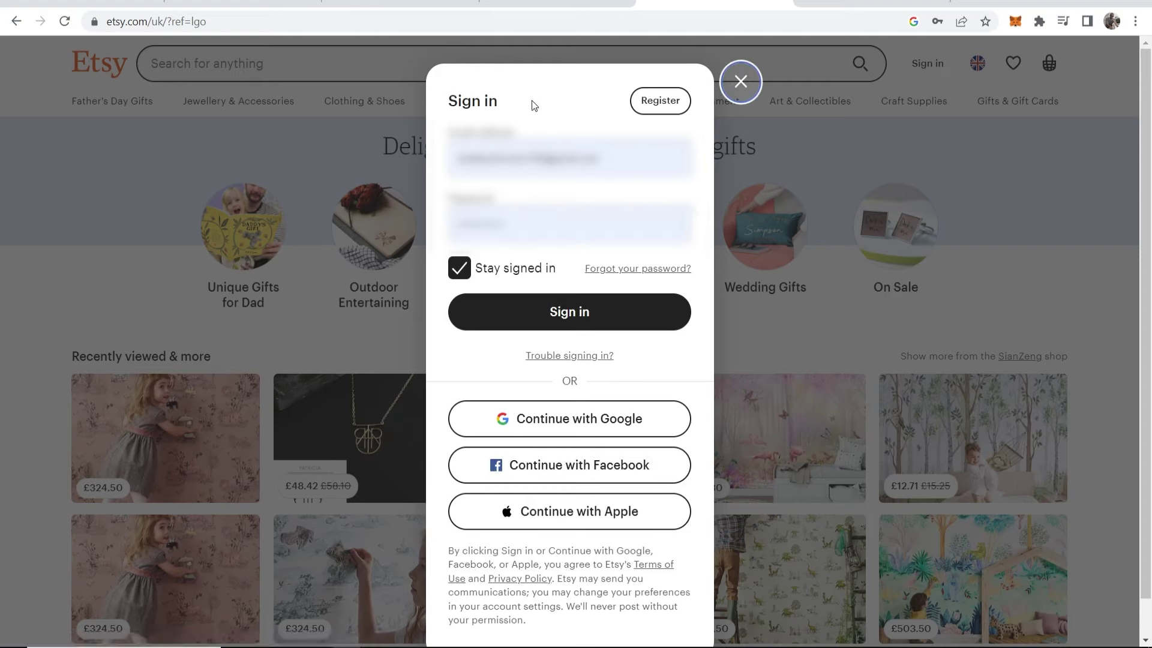
pyautogui.click(669, 104)
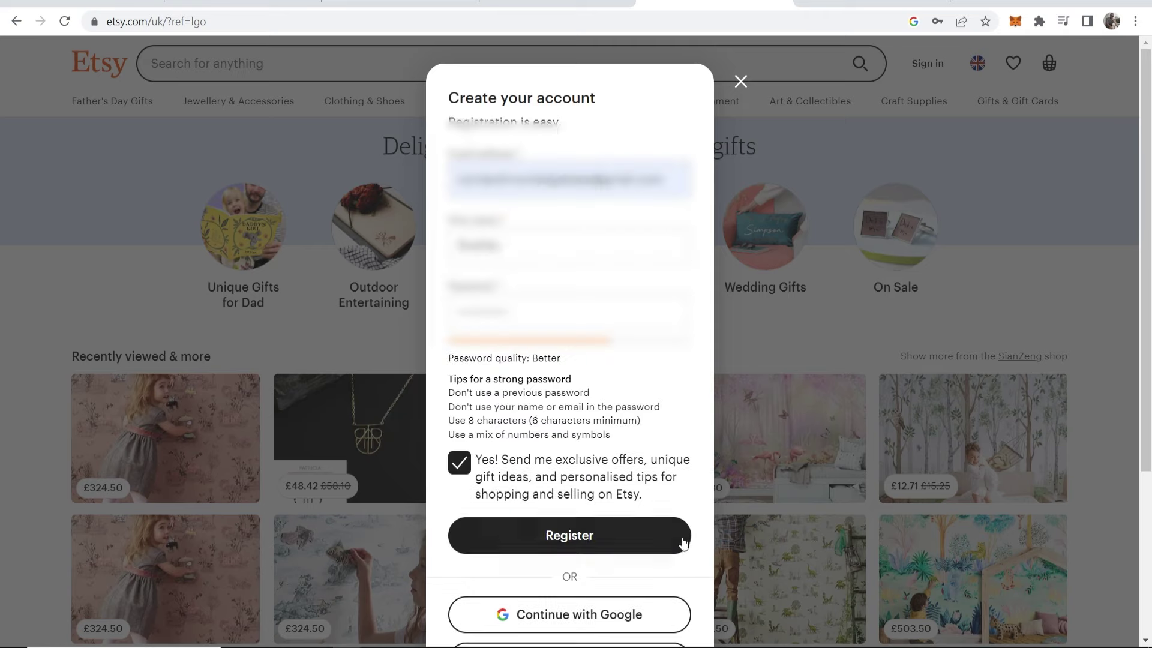
pyautogui.click(568, 539)
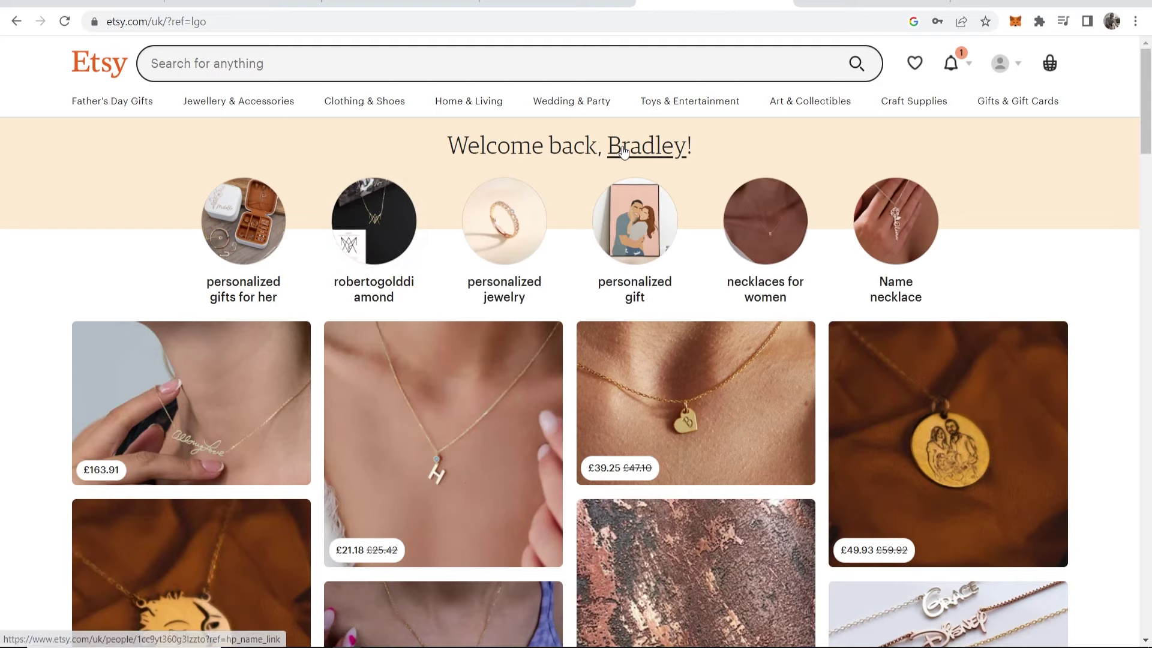
# Step: Go through the account menu to the Sell on Etsy page
pyautogui.click(644, 148)
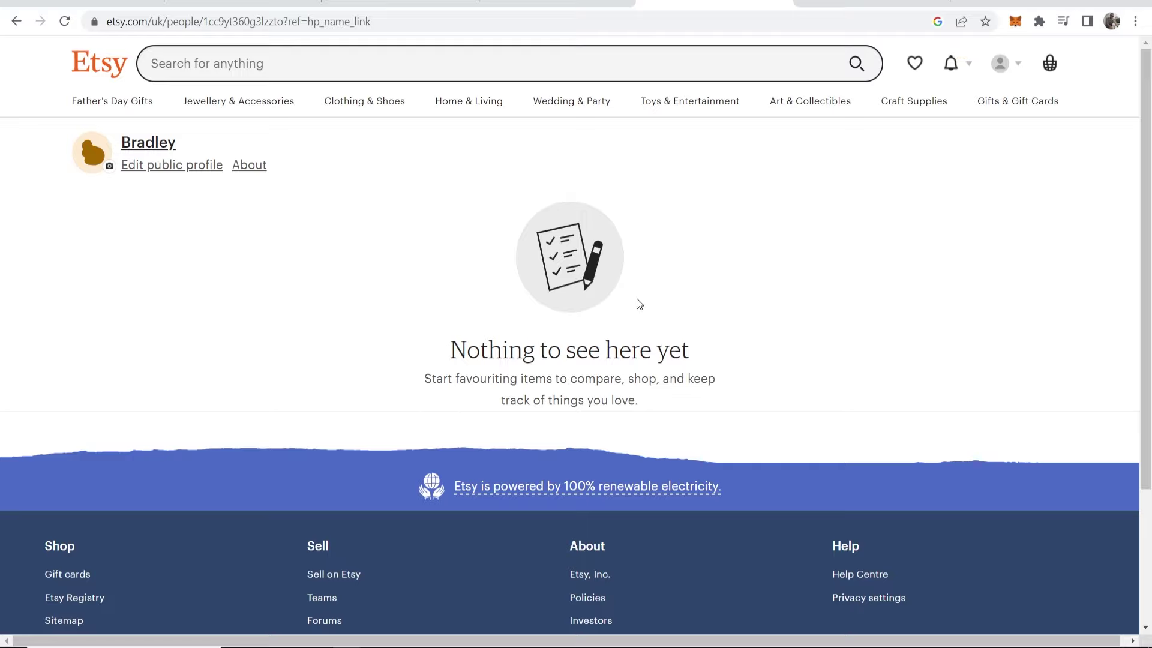
pyautogui.click(1008, 75)
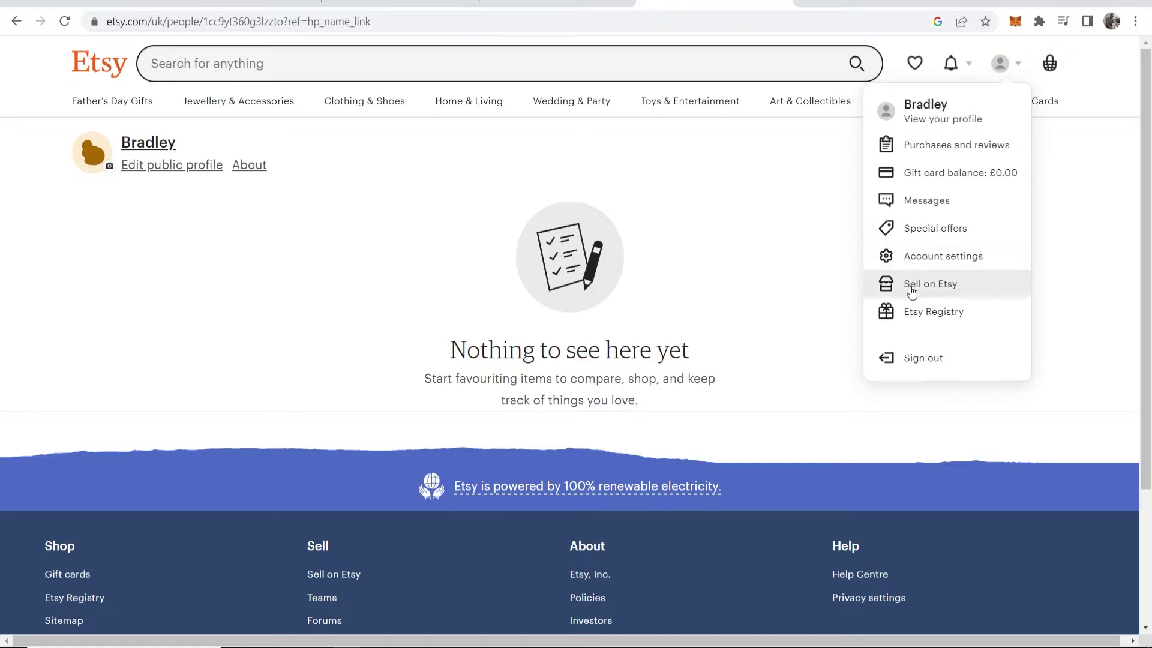
pyautogui.click(959, 288)
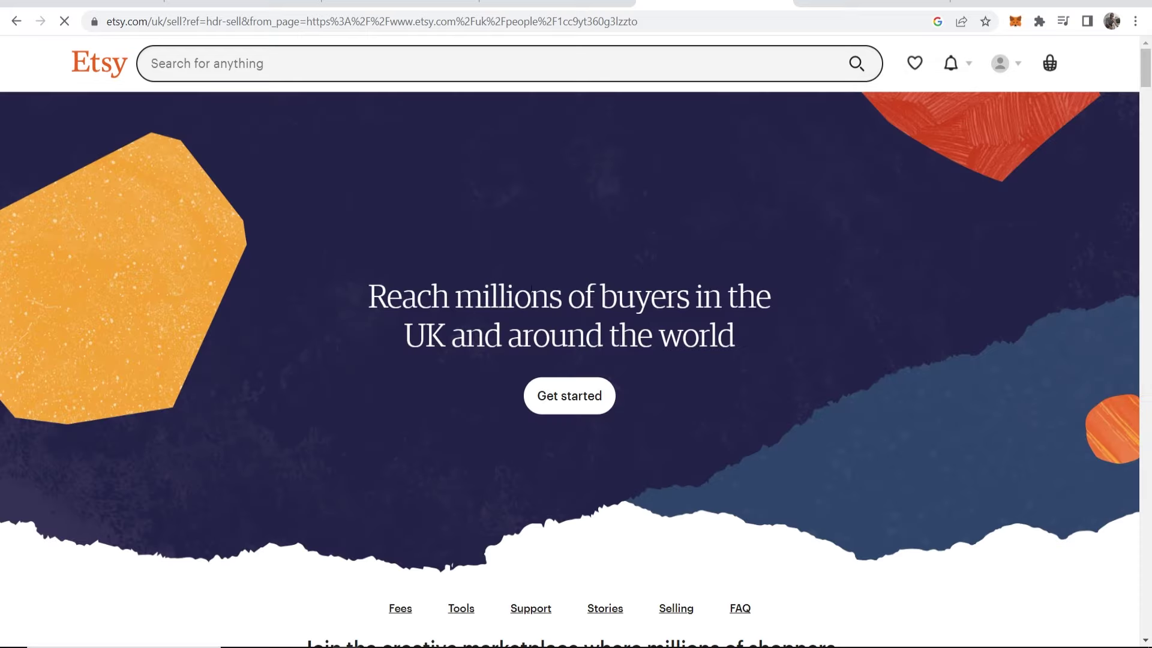
# Step: Begin setting up a new shop from the Sell on Etsy page
pyautogui.moveTo(373, 296); pyautogui.dragTo(778, 307)
pyautogui.click(778, 307)
pyautogui.moveTo(398, 345); pyautogui.dragTo(773, 337)
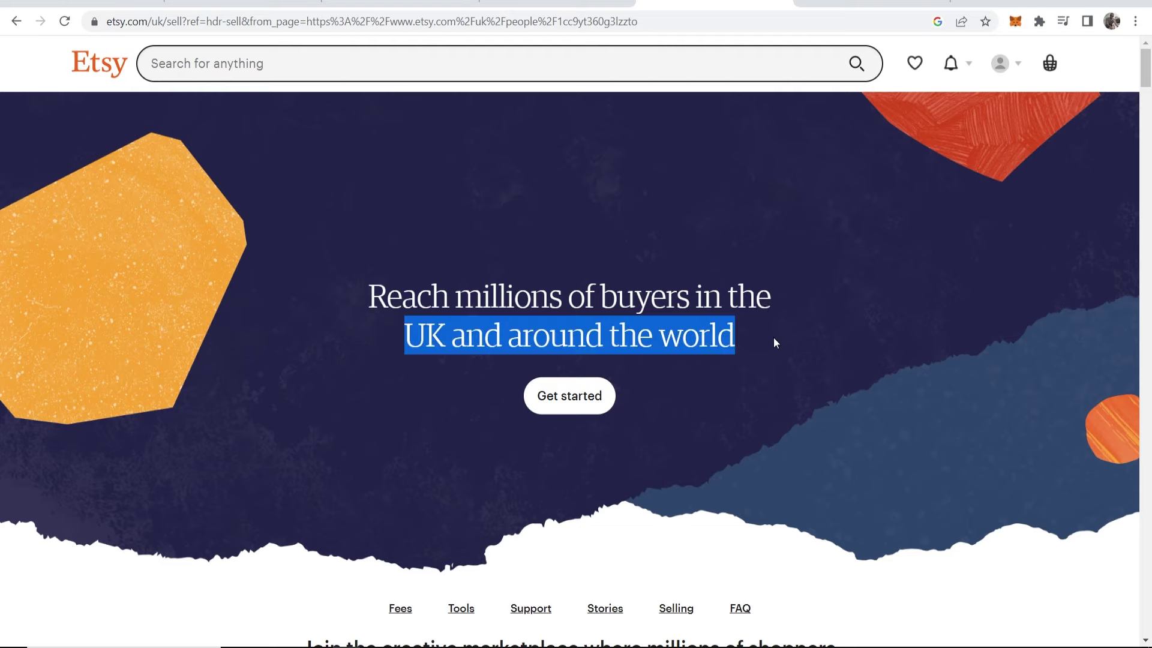
pyautogui.click(773, 337)
pyautogui.click(572, 399)
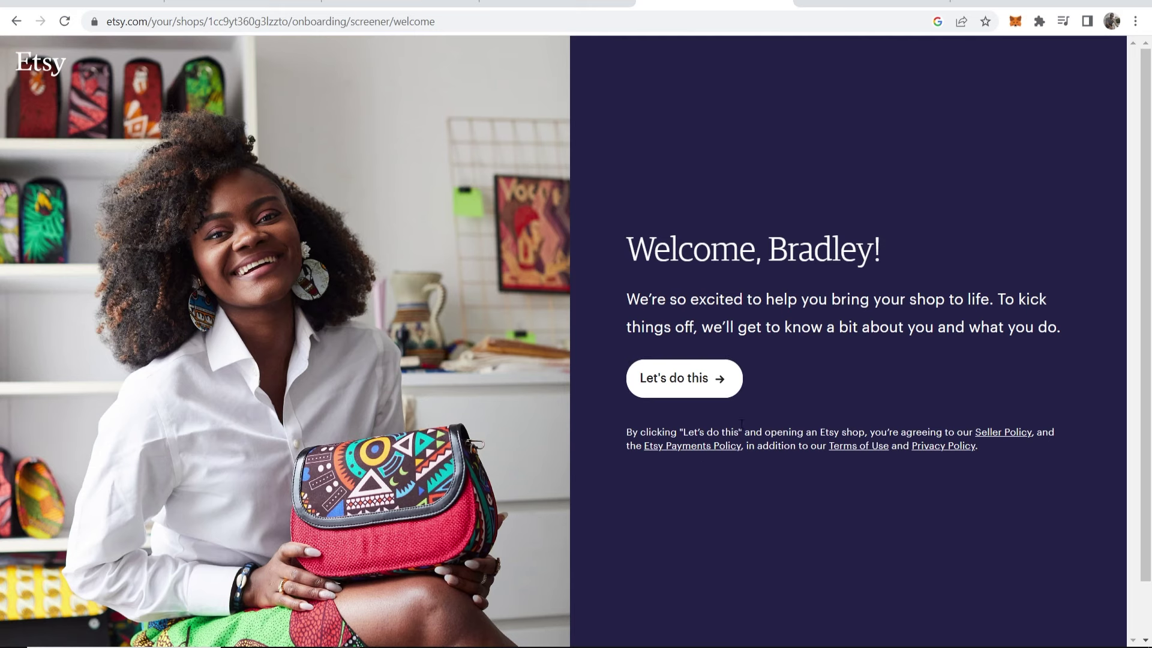
# Step: Answer that you're just starting to sell and move to the help-topics question
pyautogui.click(686, 384)
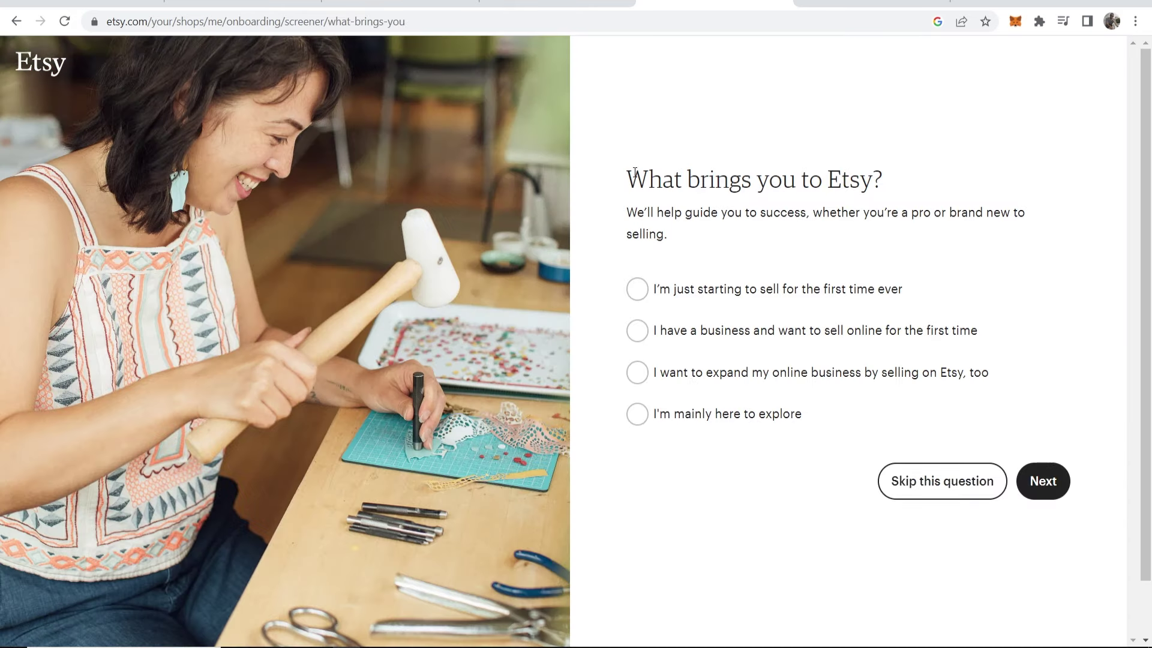
pyautogui.moveTo(636, 172); pyautogui.dragTo(861, 181)
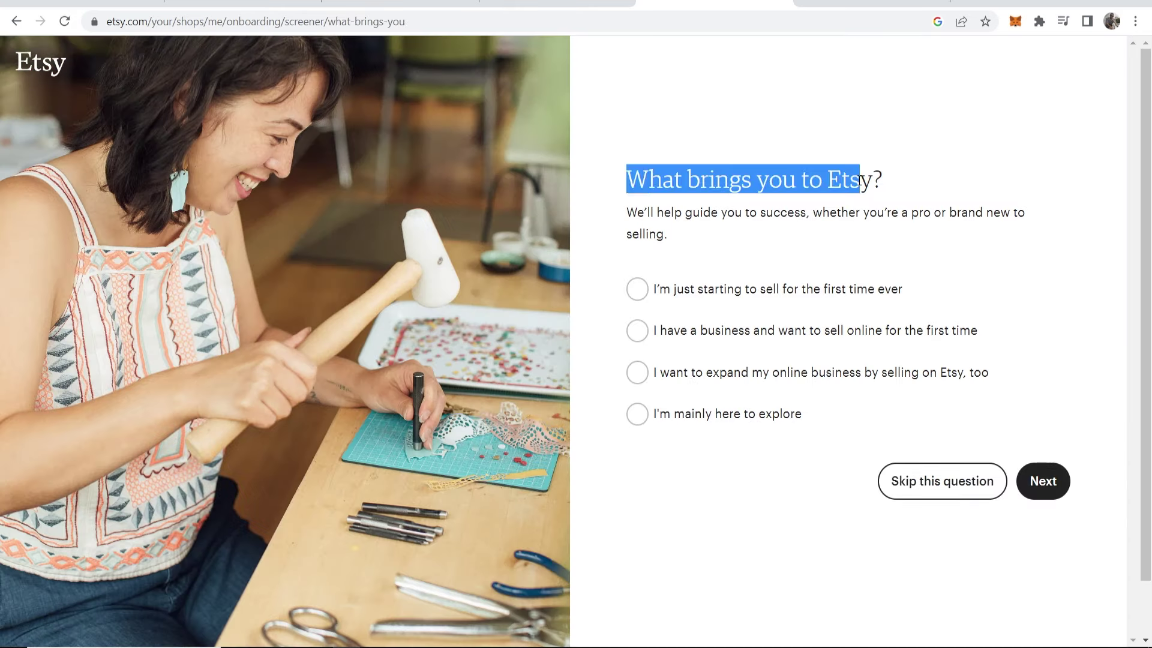
pyautogui.click(739, 290)
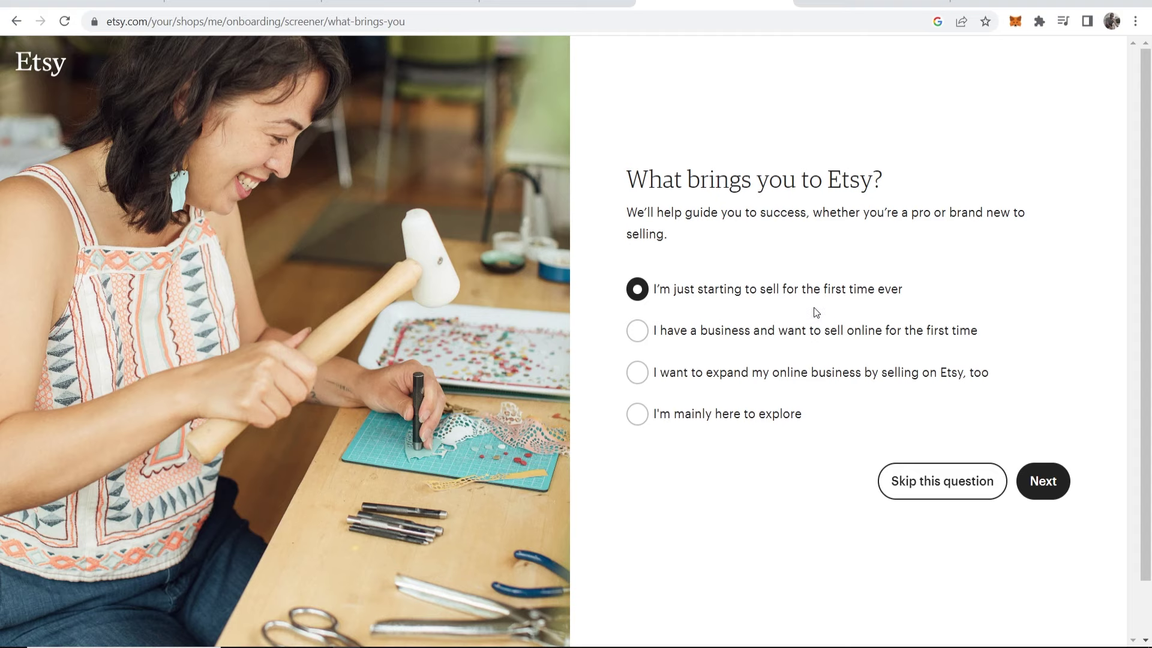
pyautogui.click(1044, 480)
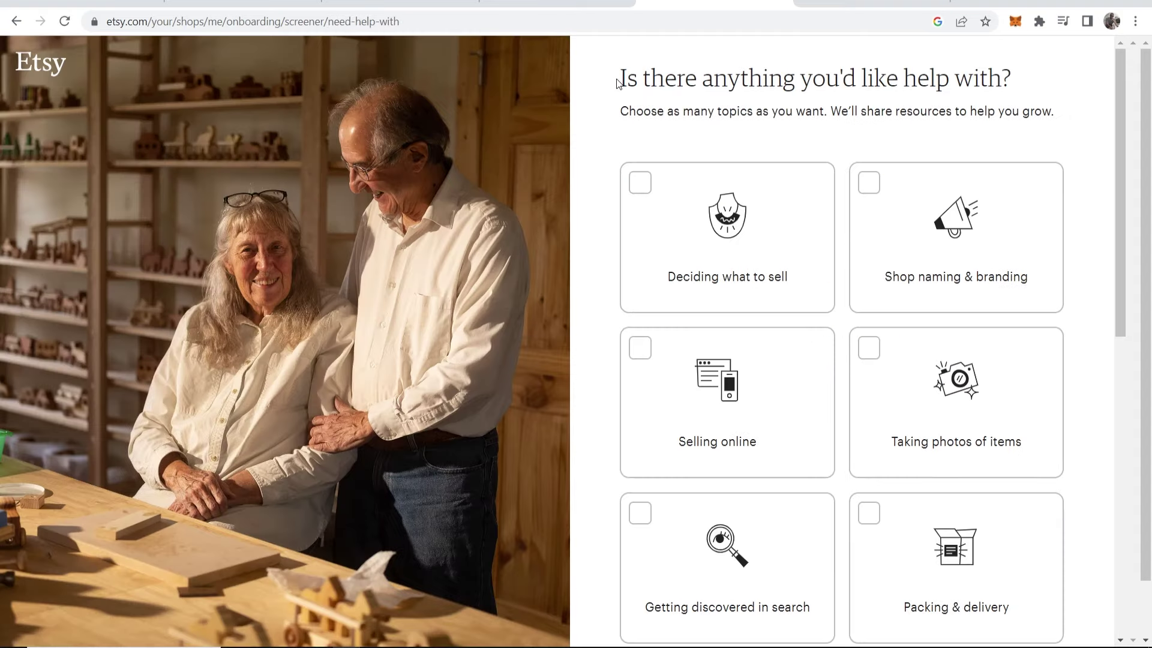
pyautogui.moveTo(618, 83); pyautogui.dragTo(1032, 92)
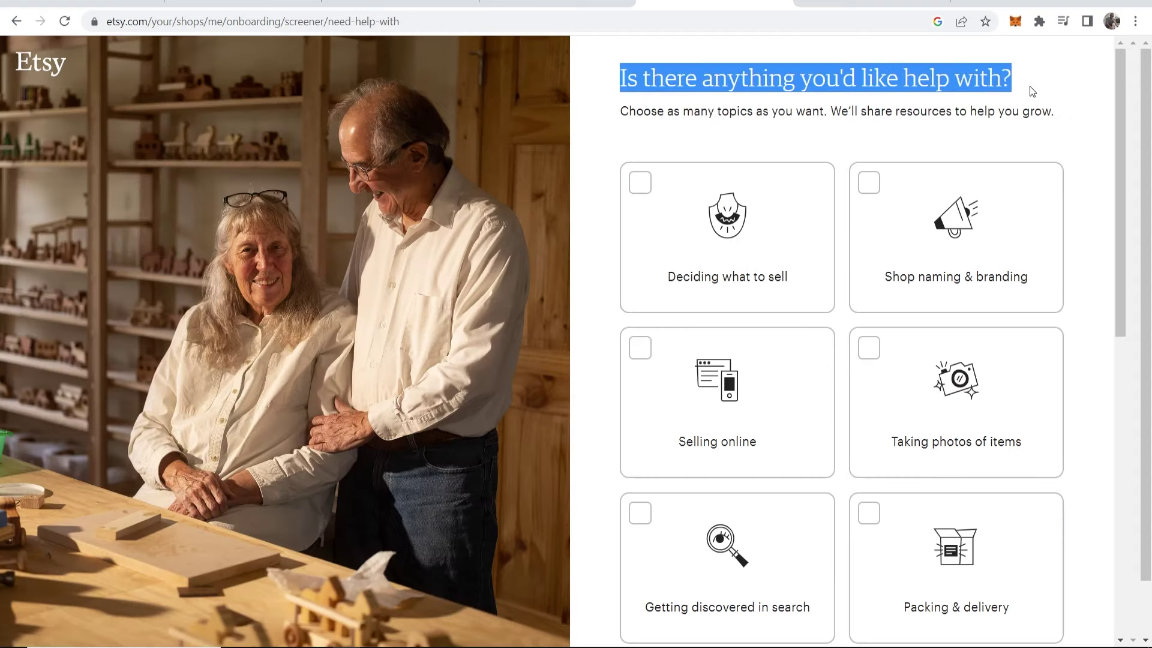
pyautogui.click(1032, 91)
pyautogui.moveTo(629, 116); pyautogui.dragTo(1059, 114)
pyautogui.click(832, 112)
pyautogui.click(1059, 114)
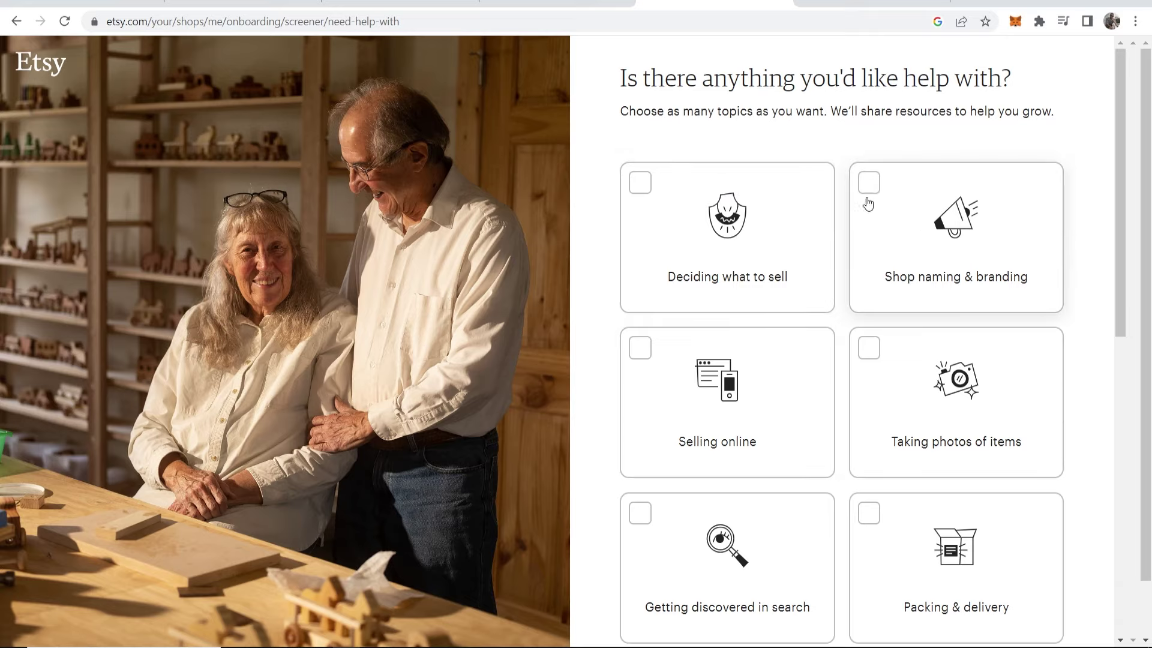
# Step: Pick help with naming & branding, selling online, packing & delivery and pricing, then start the shop
pyautogui.click(904, 244)
pyautogui.scroll(-2, 879, 357)
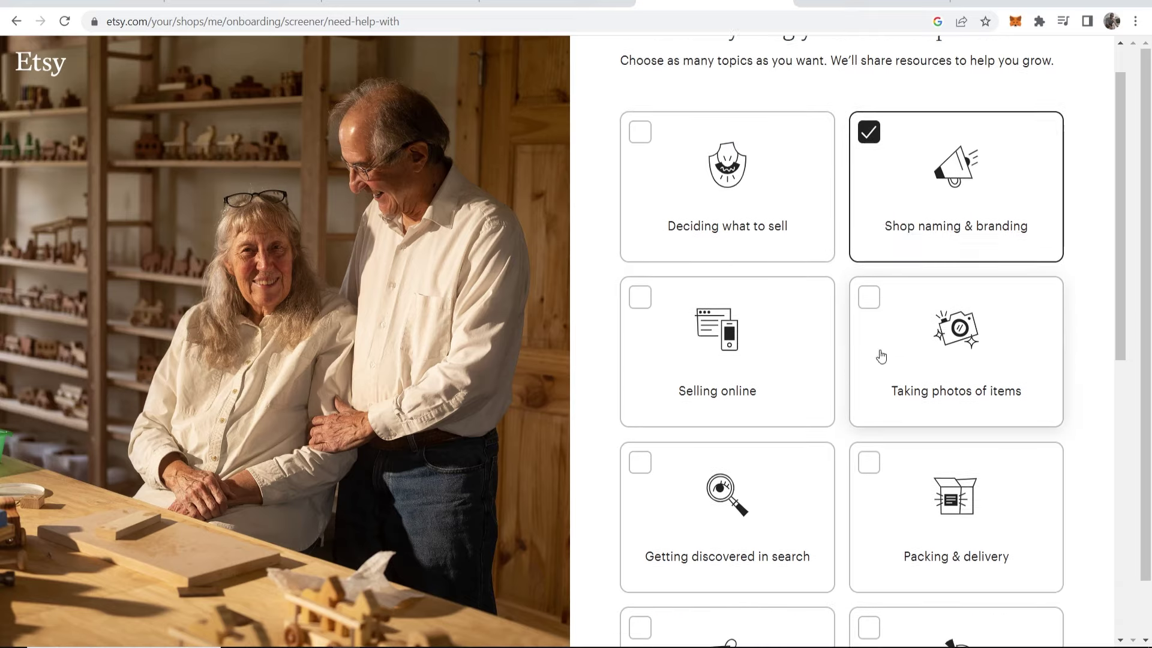
pyautogui.click(739, 306)
pyautogui.scroll(-2, 739, 355)
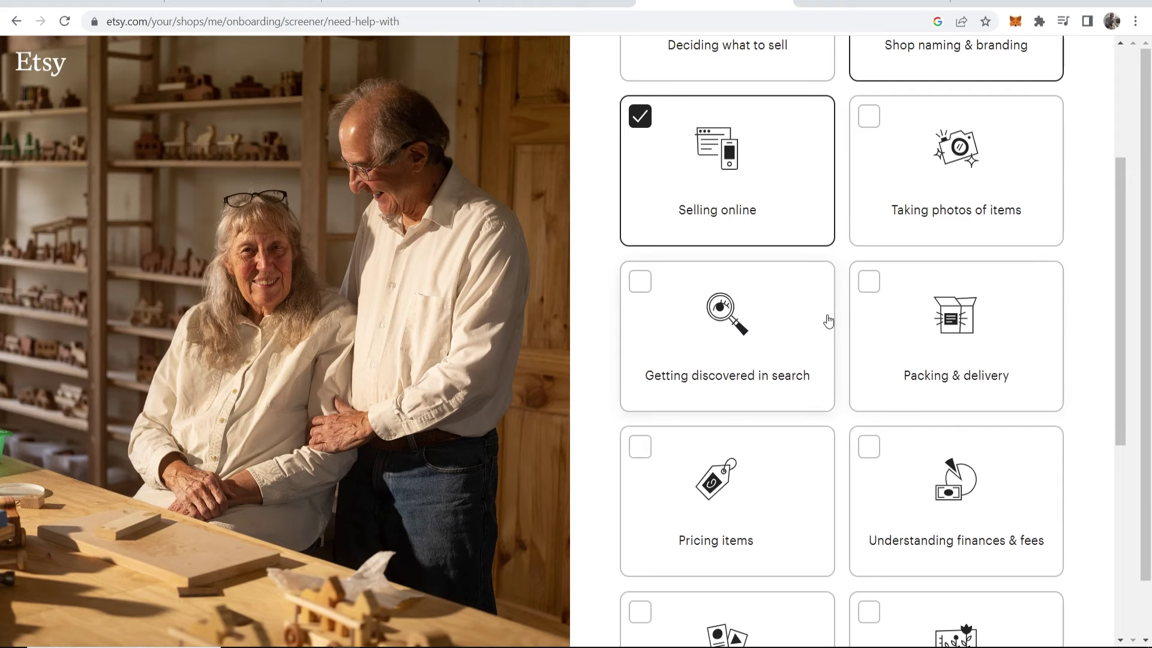
pyautogui.scroll(-4, 828, 322)
pyautogui.click(897, 141)
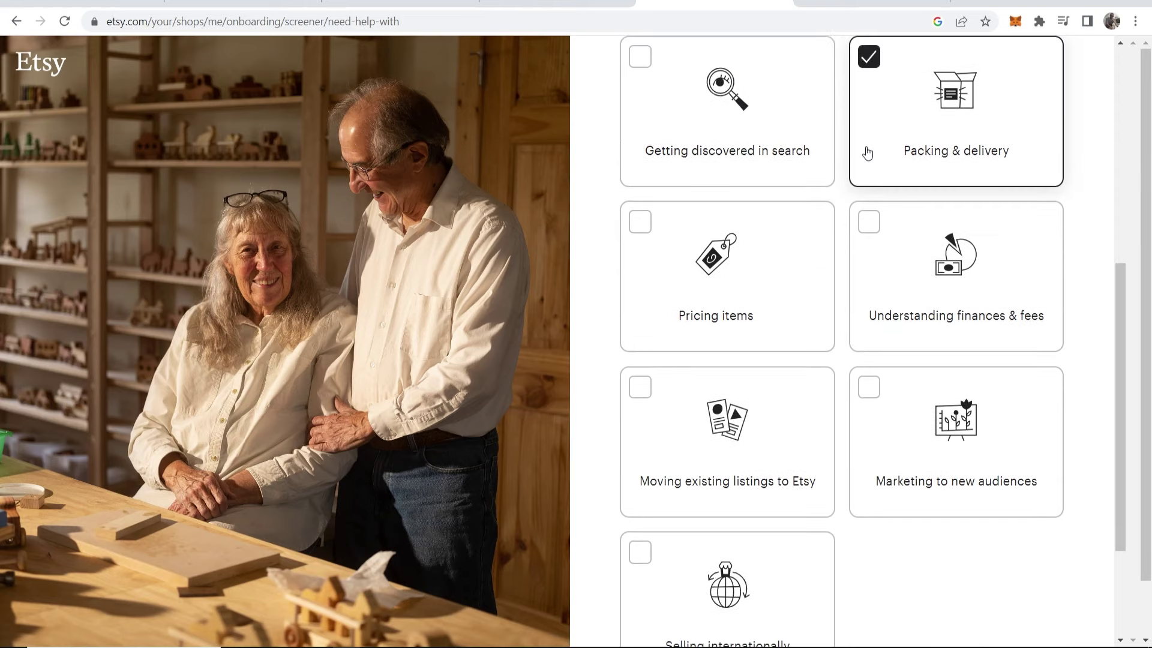
pyautogui.click(718, 277)
pyautogui.scroll(-3, 1003, 476)
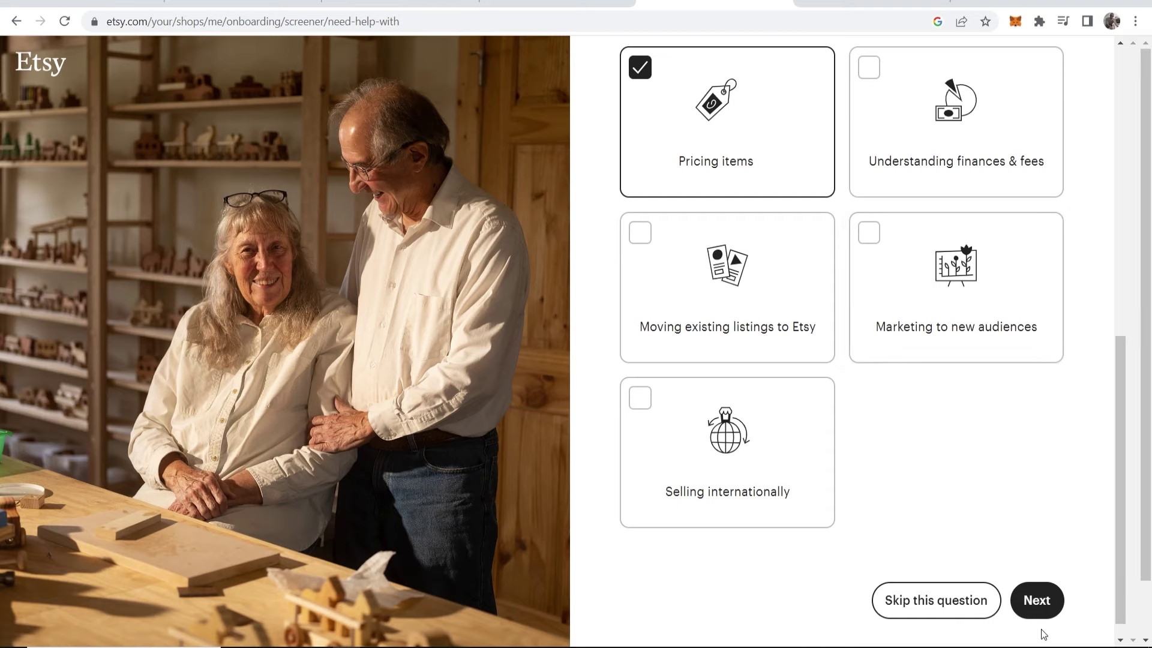
pyautogui.click(1045, 611)
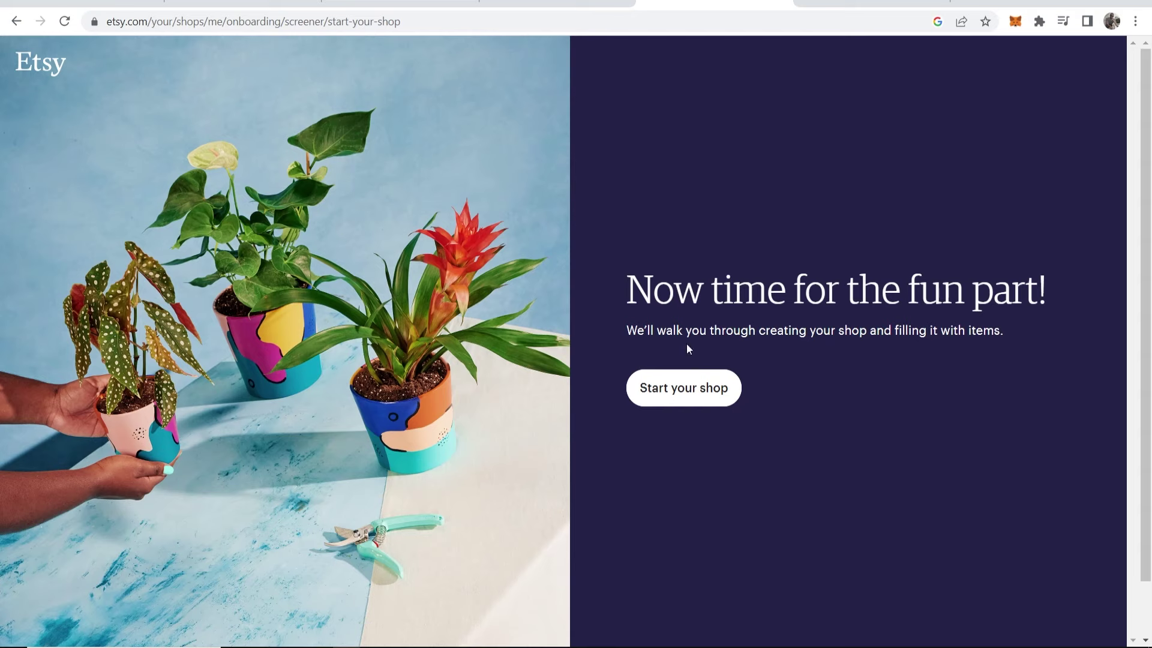
pyautogui.click(681, 396)
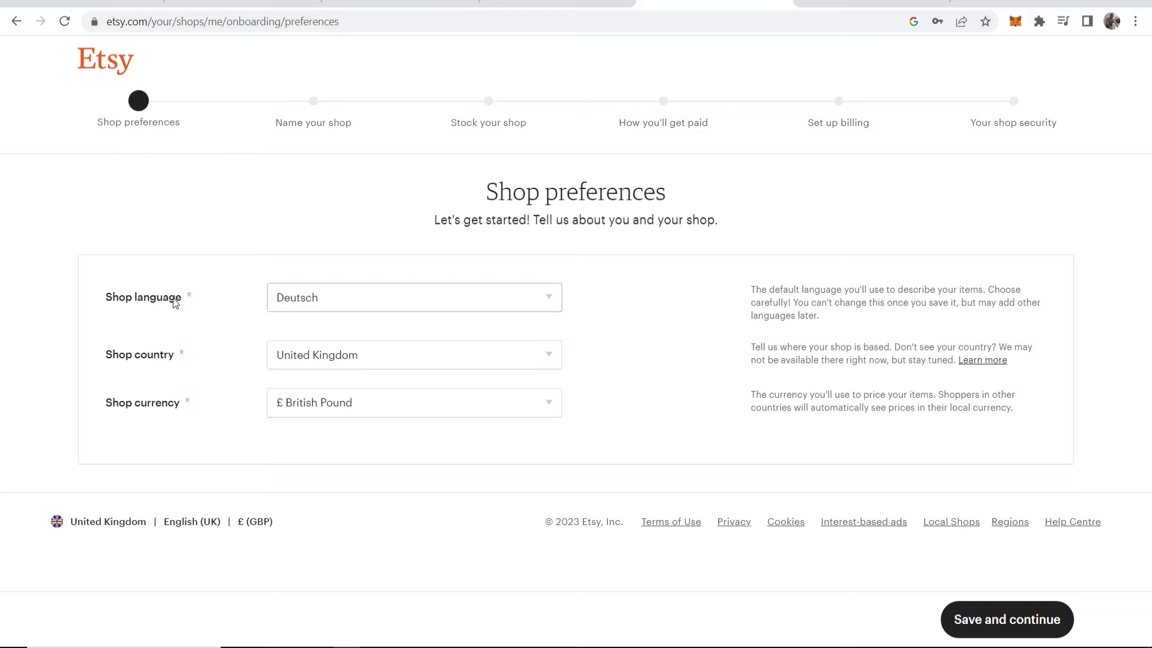
# Step: Set the shop language to English
pyautogui.moveTo(96, 297); pyautogui.dragTo(190, 301)
pyautogui.click(375, 299)
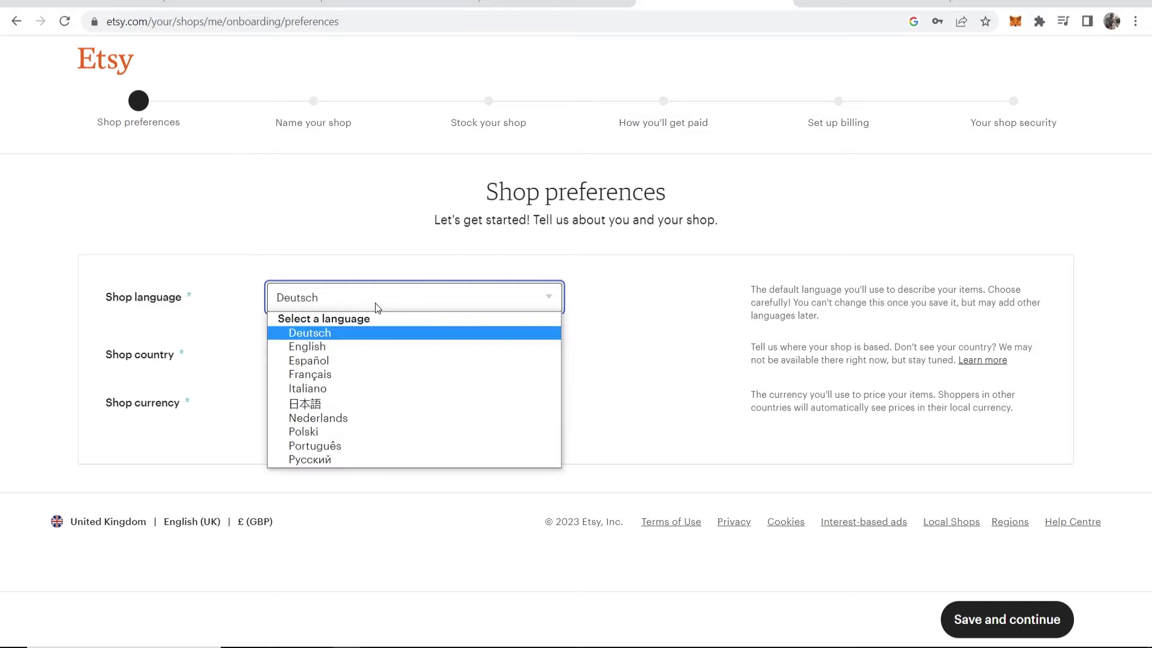
pyautogui.click(326, 345)
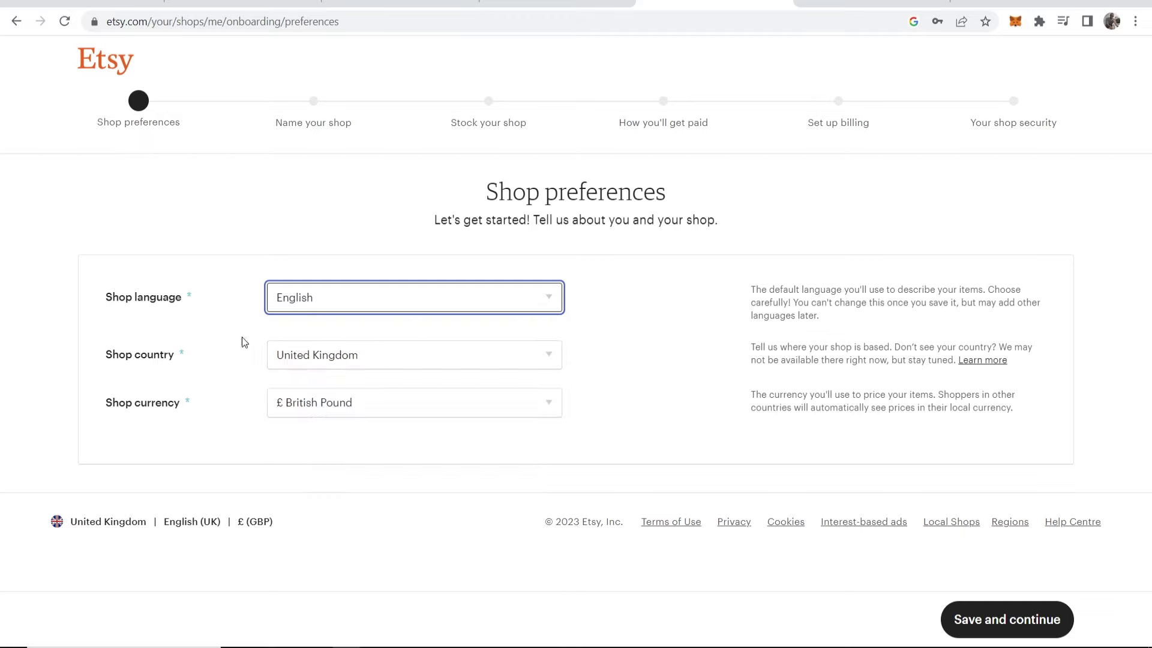
pyautogui.moveTo(185, 354); pyautogui.dragTo(122, 354)
pyautogui.click(104, 358)
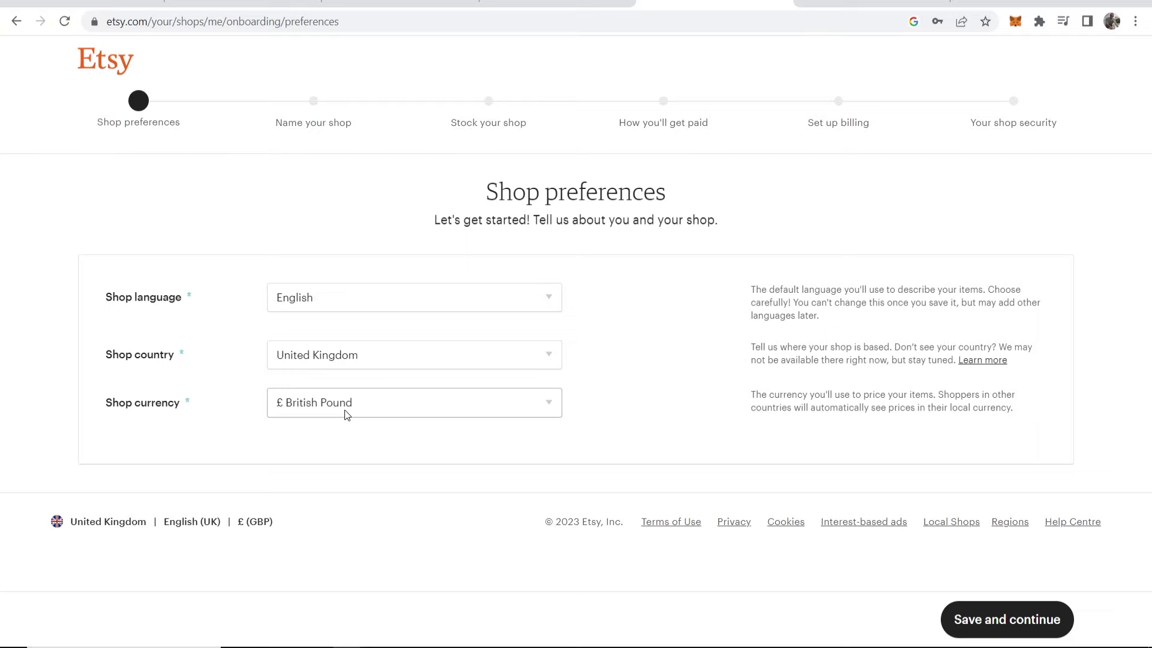
# Step: Set the shop currency to United States Dollar and save the preferences
pyautogui.click(346, 414)
pyautogui.scroll(-1, 383, 200)
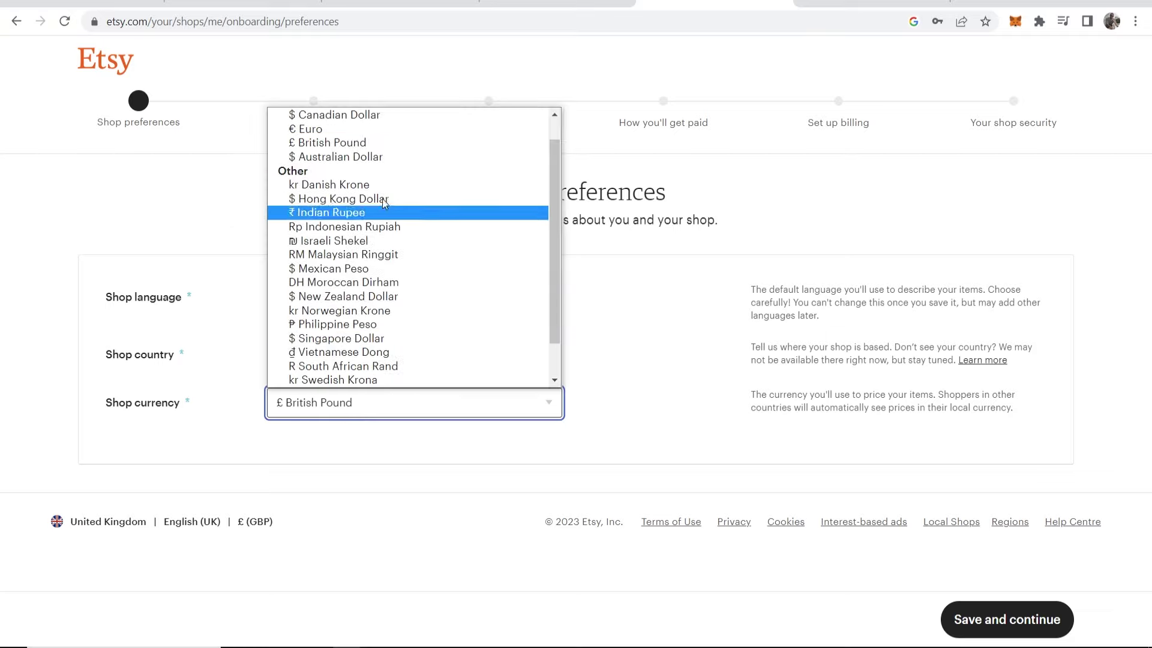
pyautogui.scroll(1, 381, 192)
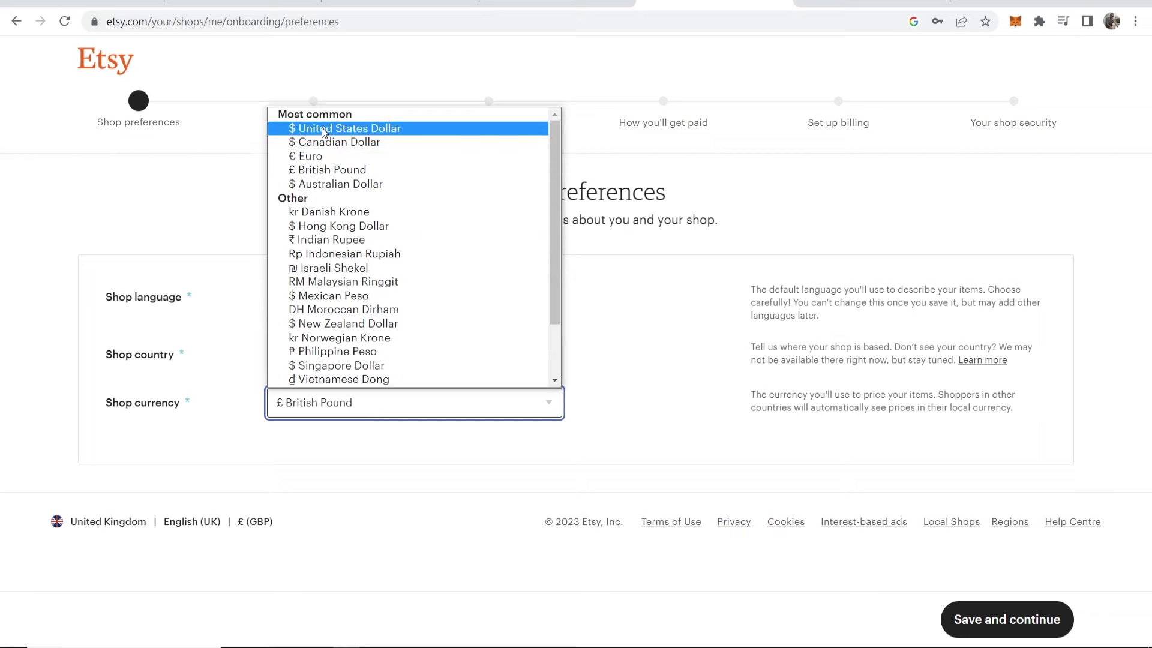
pyautogui.click(323, 131)
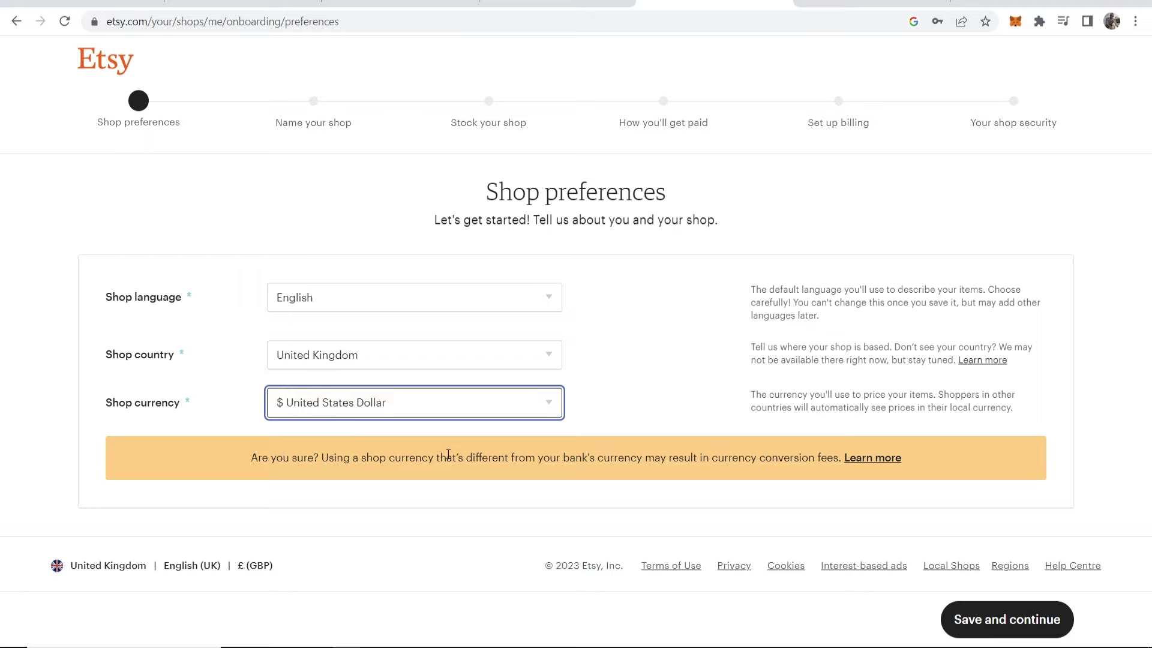
pyautogui.click(1020, 618)
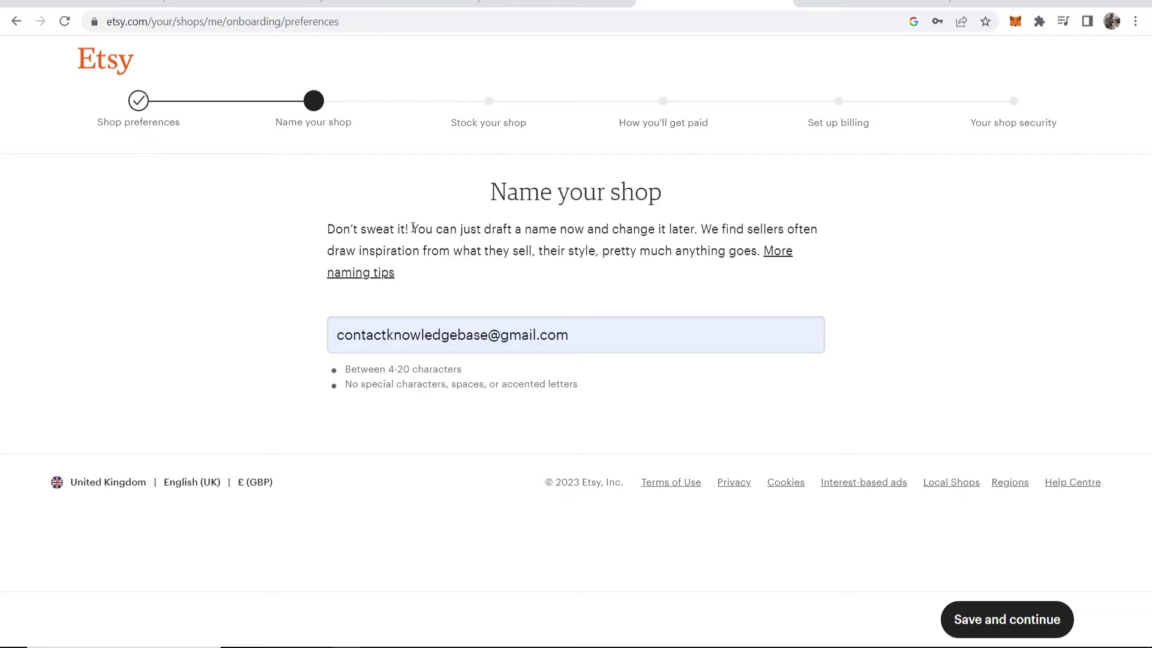
# Step: Replace the prefilled shop name with KnowledgeBaseYT and save it
pyautogui.moveTo(413, 228); pyautogui.dragTo(706, 231)
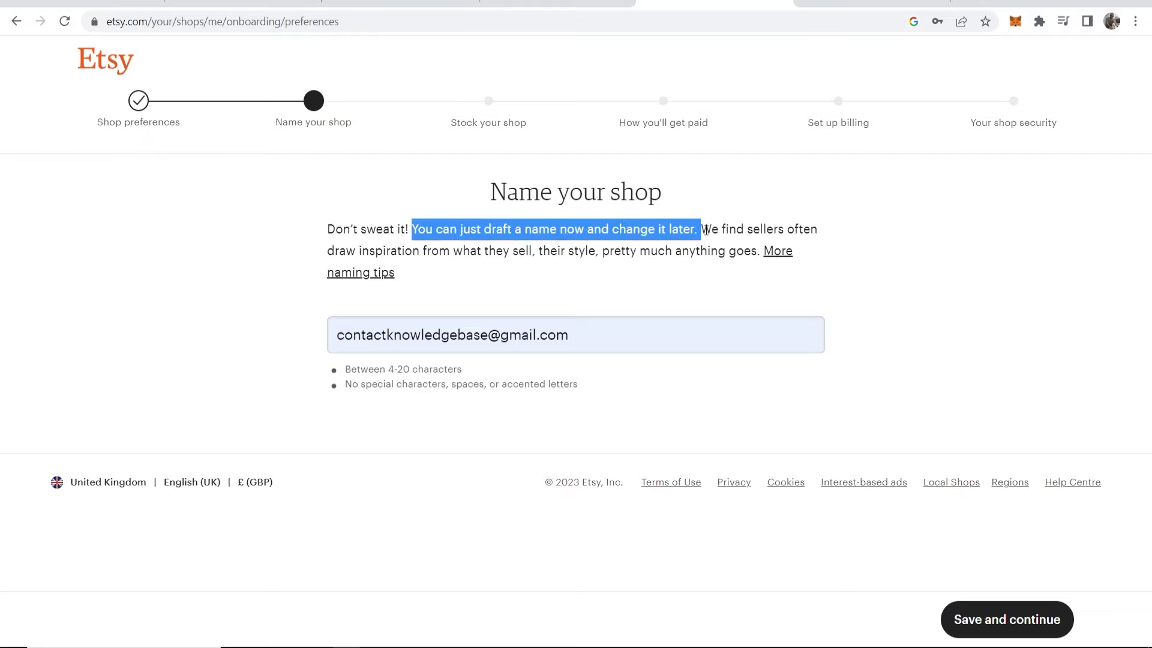
pyautogui.click(651, 310)
pyautogui.press('Tab')
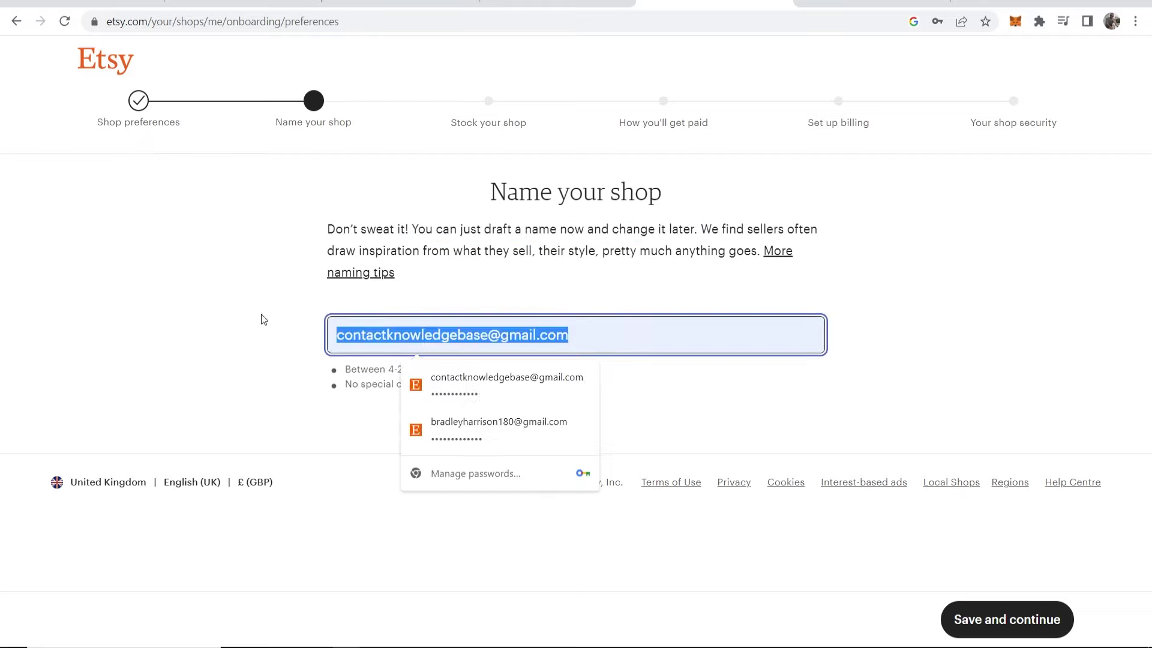
pyautogui.press('BackSpace')
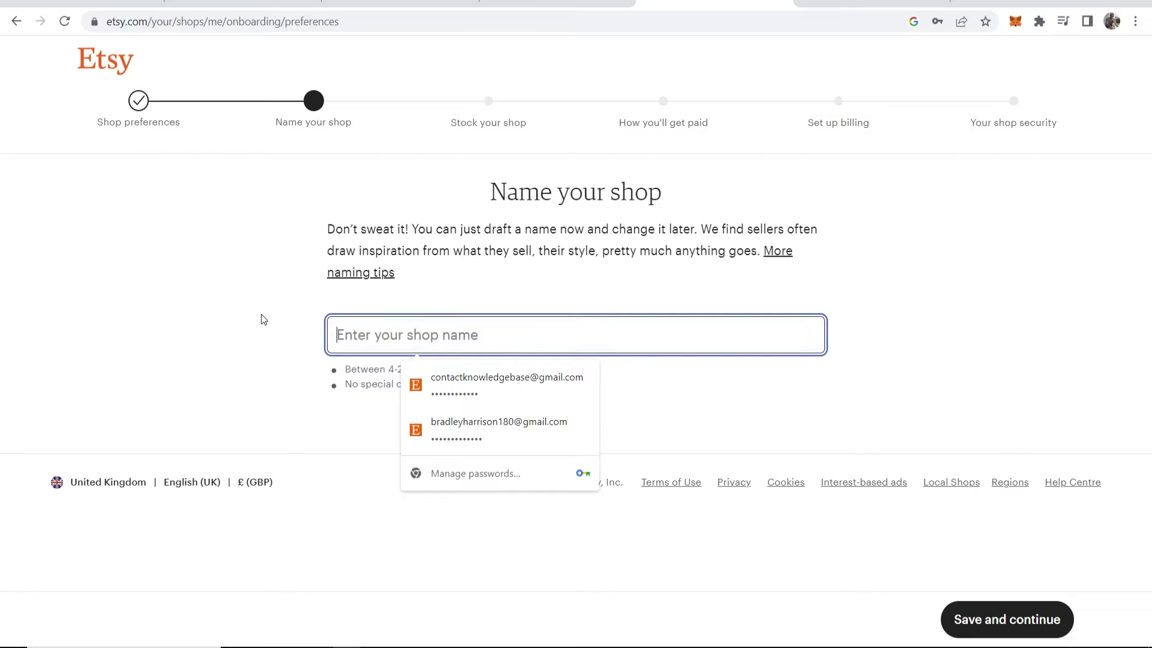
pyautogui.write('Knowledge')
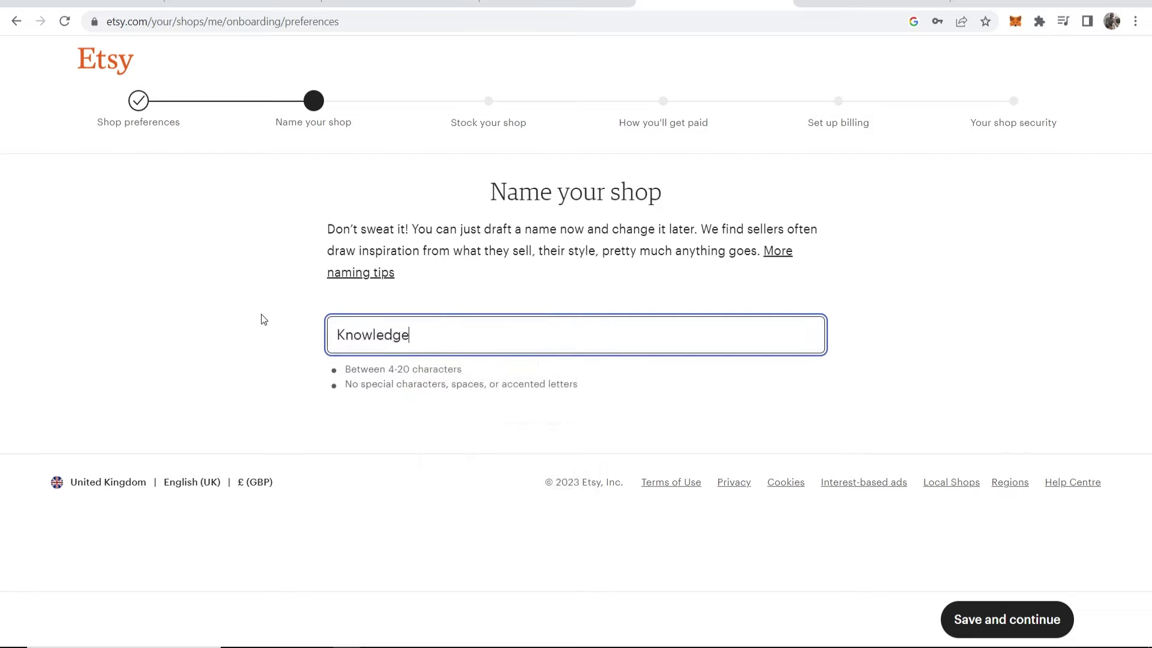
pyautogui.write('Base')
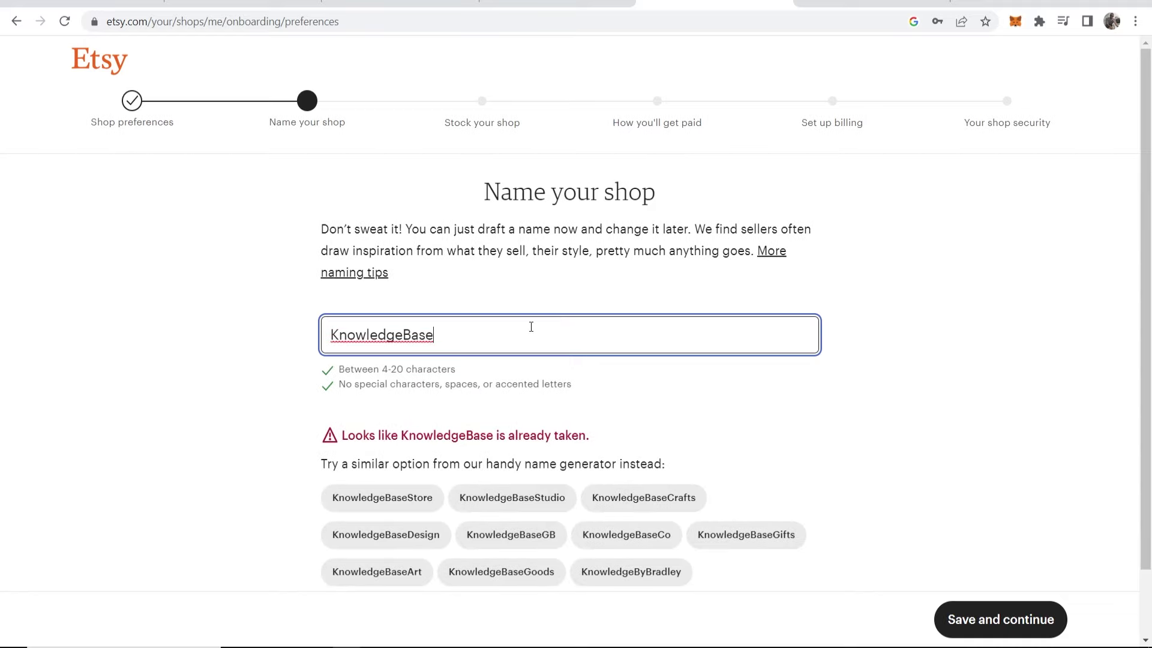
pyautogui.write('YT')
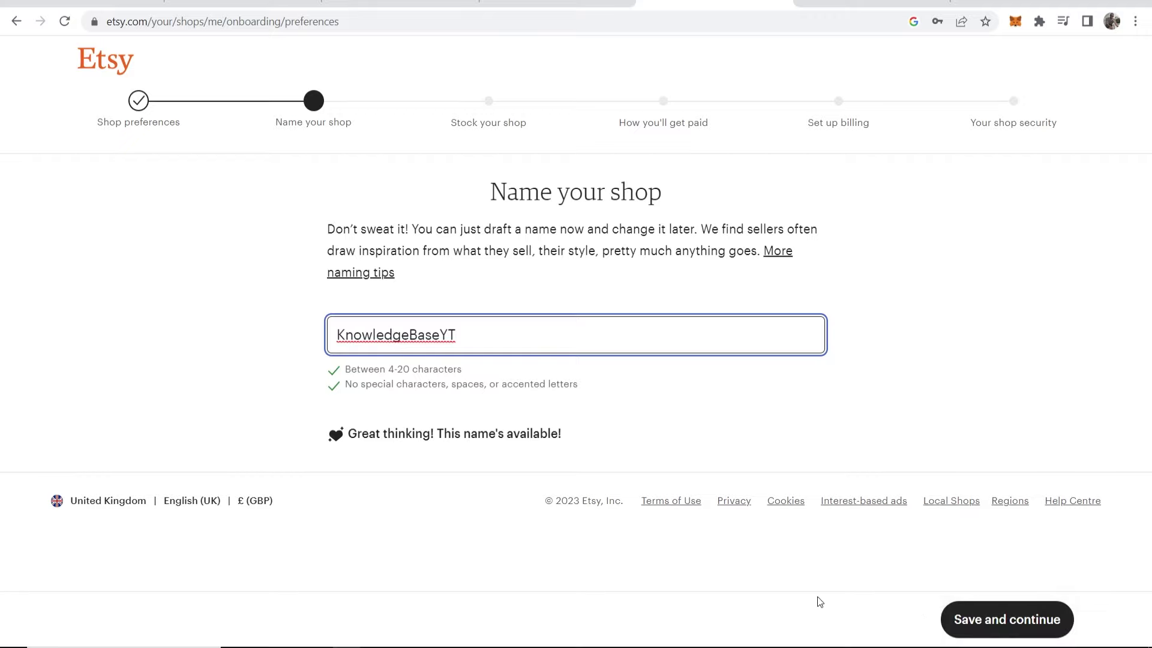
pyautogui.click(1011, 619)
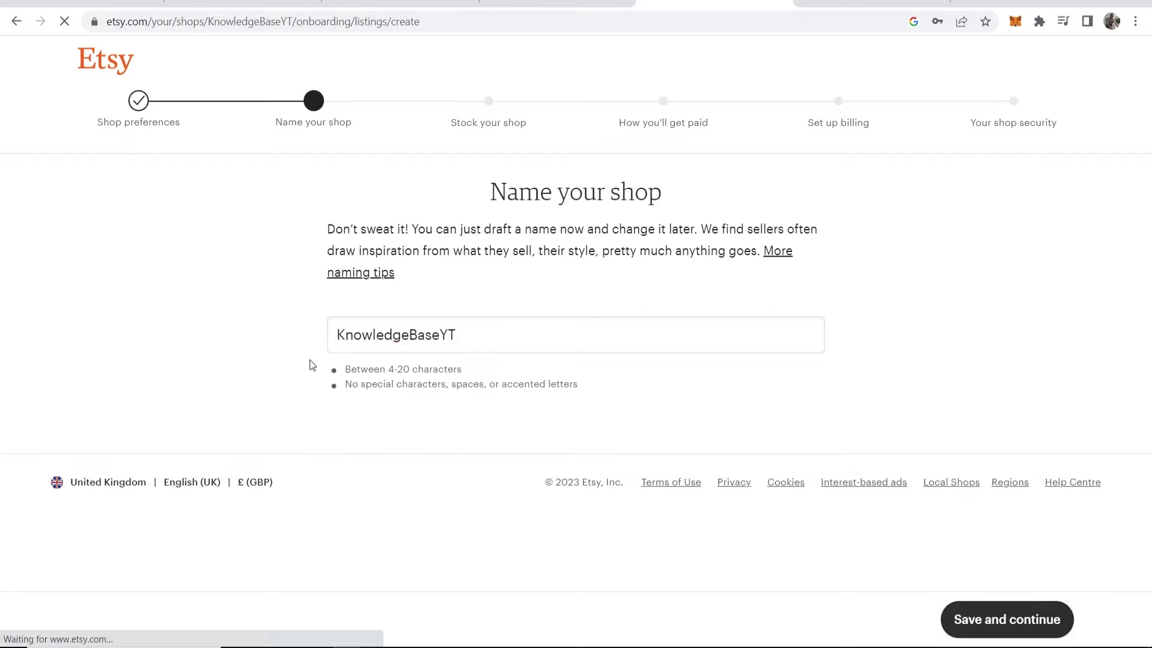
# Step: Read through the Create a listing introduction down to the Photos section
pyautogui.moveTo(256, 208); pyautogui.dragTo(56, 210)
pyautogui.click(55, 207)
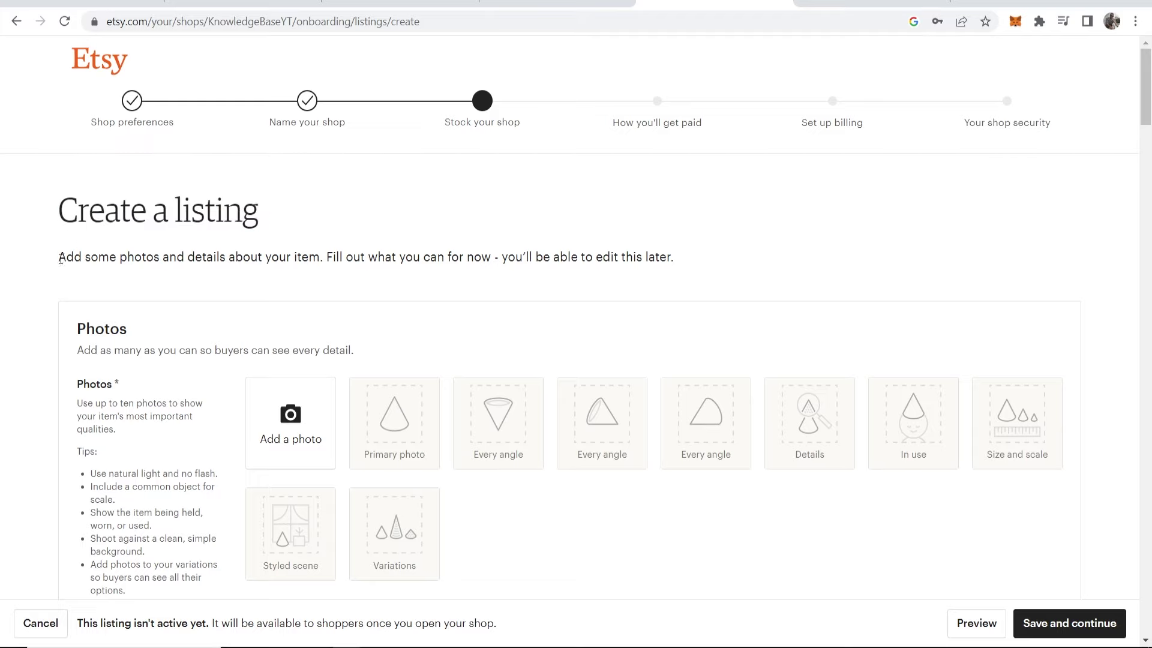
pyautogui.moveTo(59, 258); pyautogui.dragTo(465, 257)
pyautogui.doubleClick(306, 256)
pyautogui.click(427, 258)
pyautogui.click(465, 257)
pyautogui.scroll(-3, 512, 300)
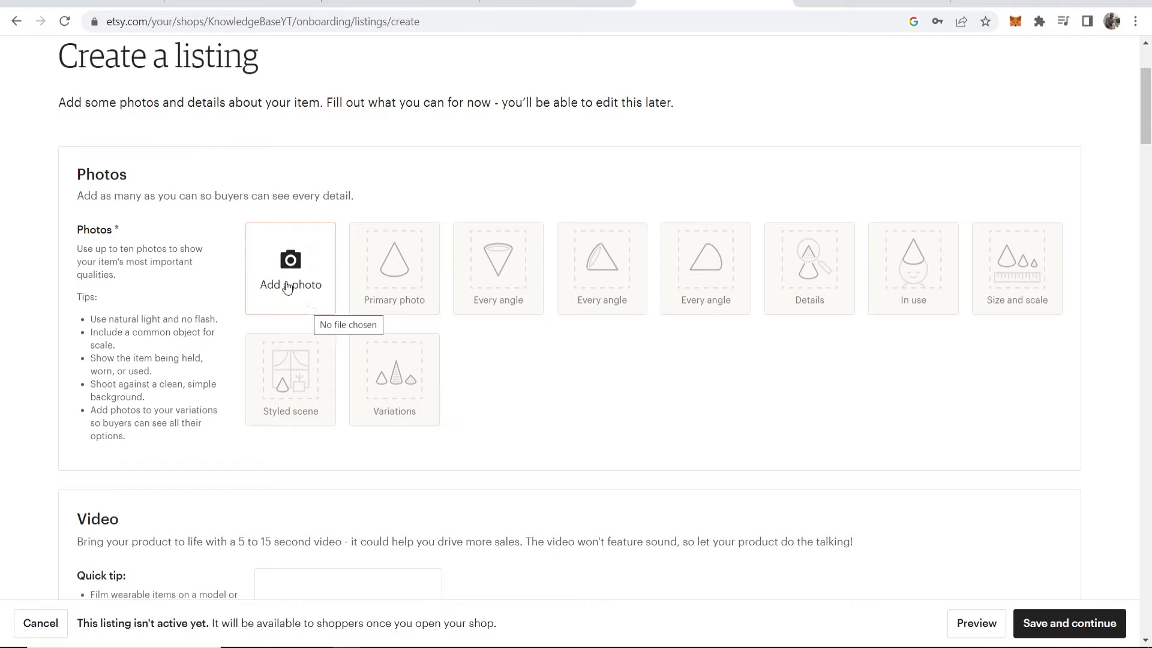
# Step: Upload the e-reader mockup image as the first listing photo
pyautogui.click(319, 273)
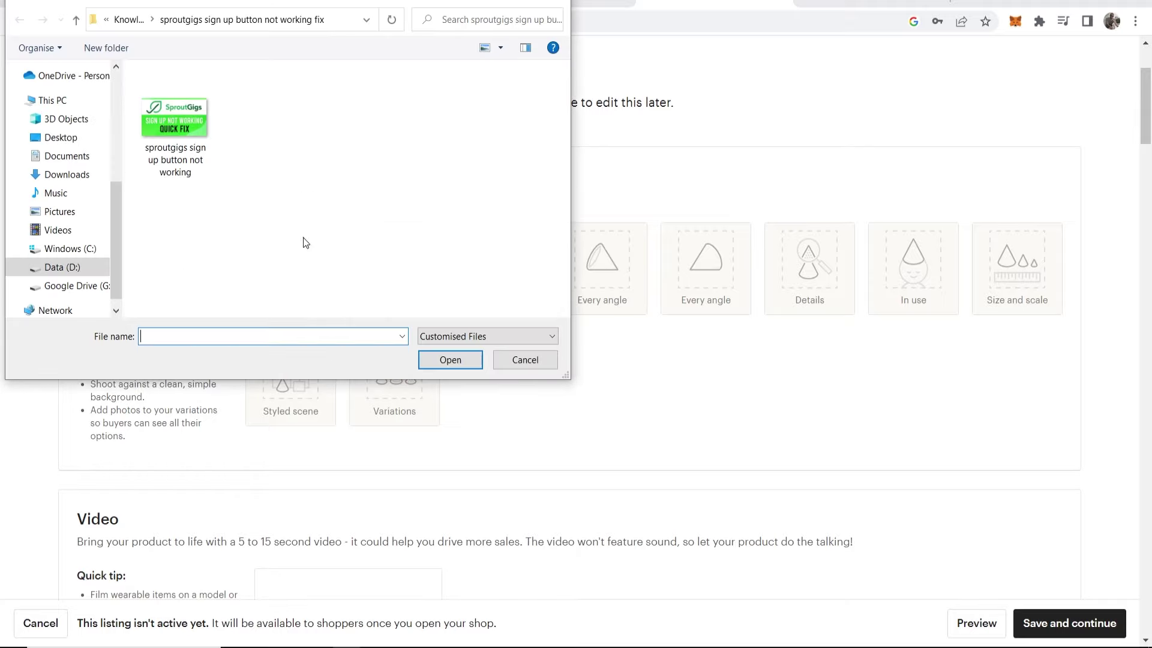
pyautogui.doubleClick(175, 120)
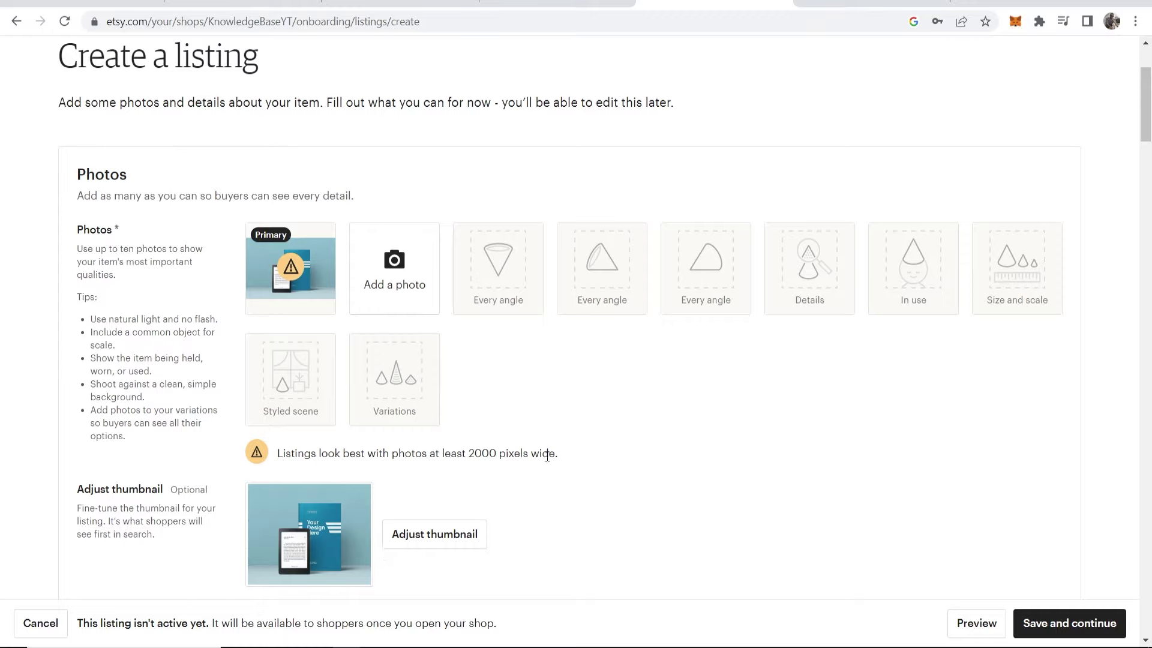
pyautogui.moveTo(574, 456)
pyautogui.mouseDown()
pyautogui.moveTo(478, 453)
pyautogui.moveTo(573, 456)
pyautogui.mouseUp()
pyautogui.click(463, 447)
pyautogui.click(547, 437)
pyautogui.scroll(-3, 598, 459)
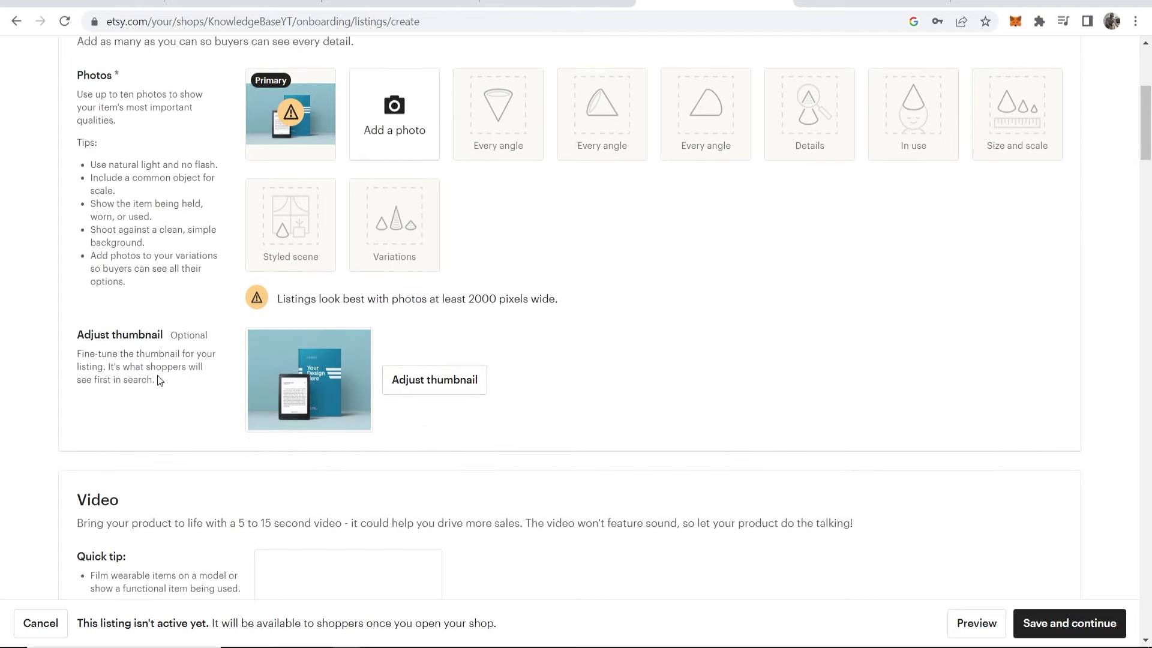
pyautogui.scroll(-6, 317, 391)
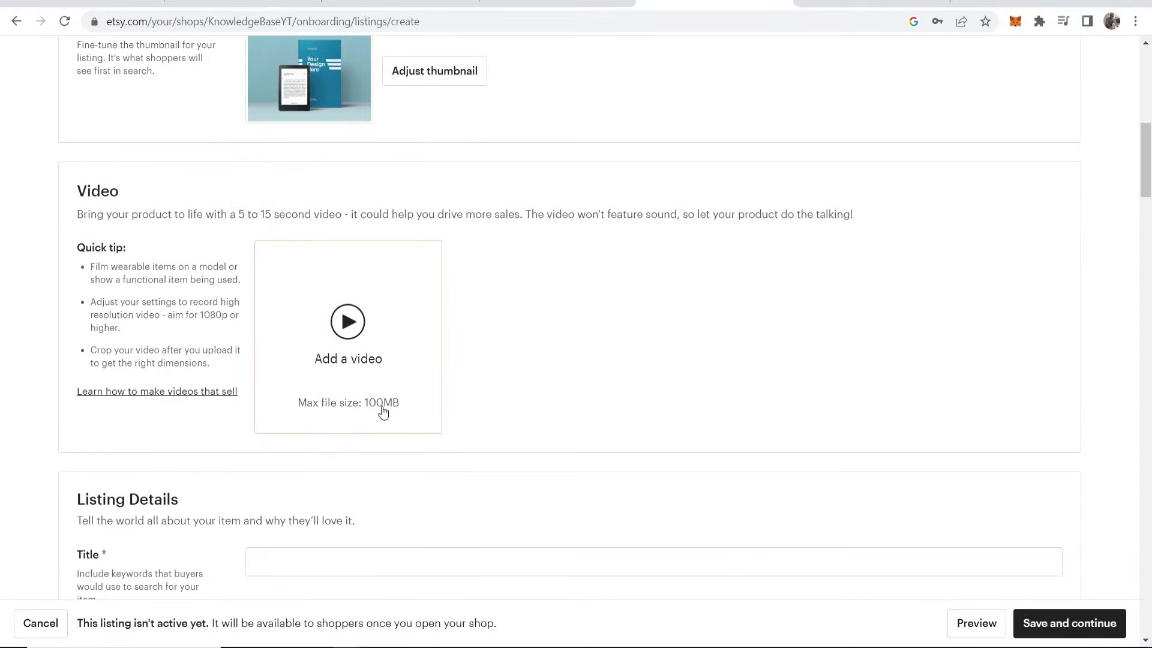
pyautogui.scroll(-1, 381, 411)
# Step: Title the listing 'Example Digital Product'
pyautogui.scroll(-5, 360, 336)
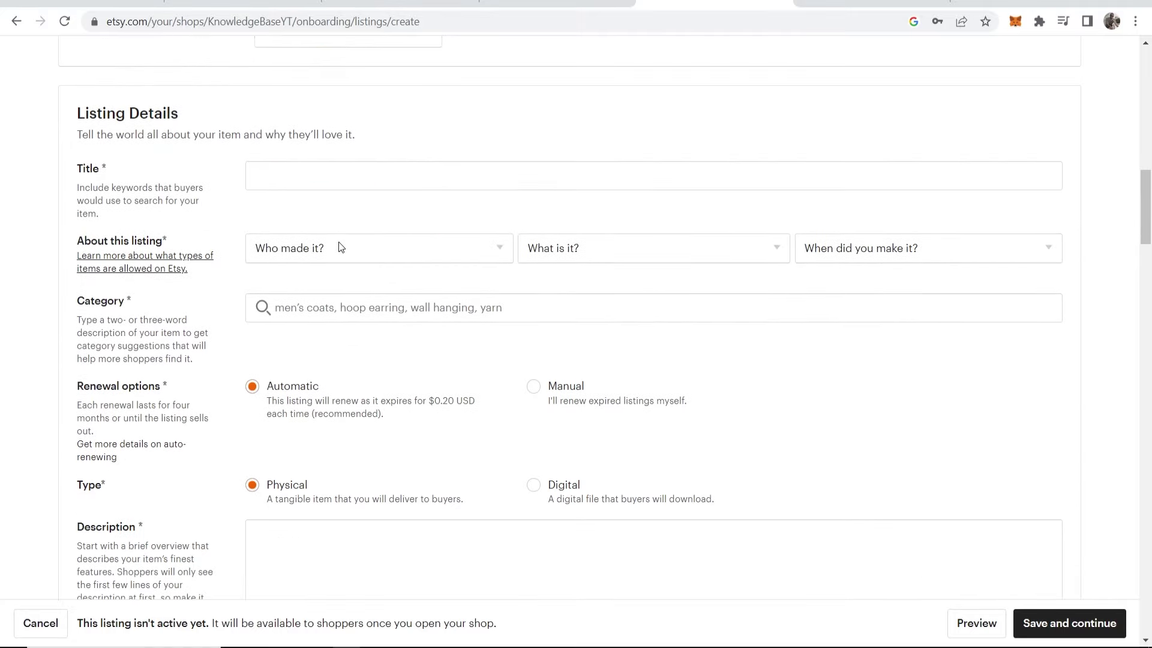
pyautogui.moveTo(75, 110); pyautogui.dragTo(217, 124)
pyautogui.click(149, 128)
pyautogui.moveTo(83, 168); pyautogui.dragTo(118, 171)
pyautogui.click(145, 168)
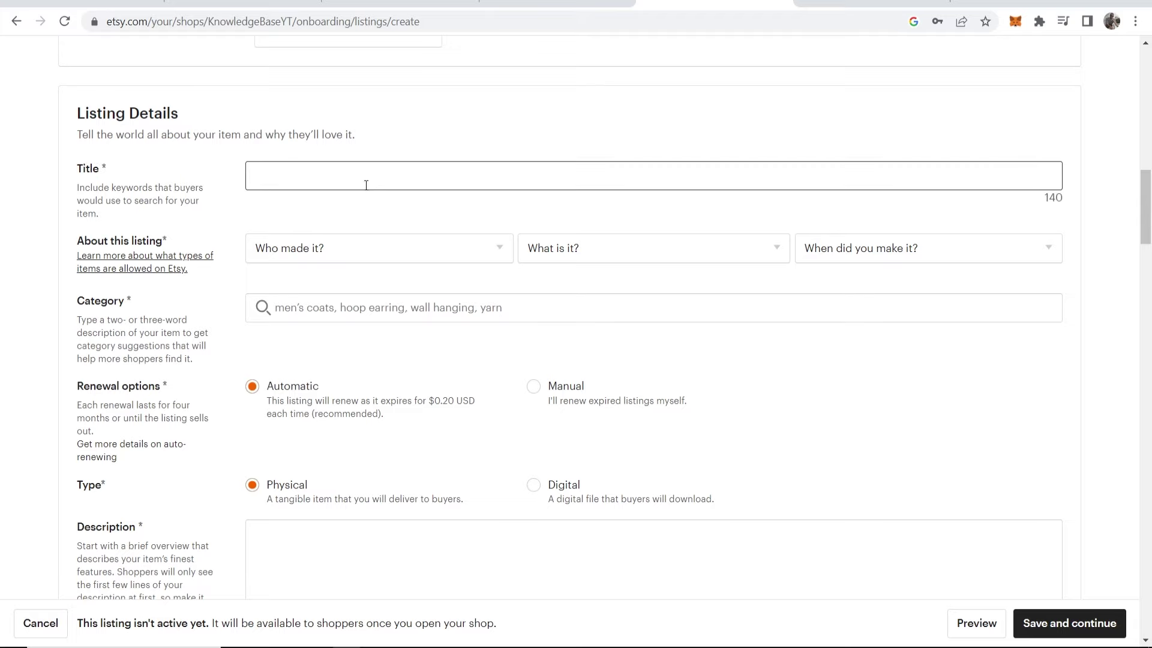
pyautogui.write('Example Digital Product')
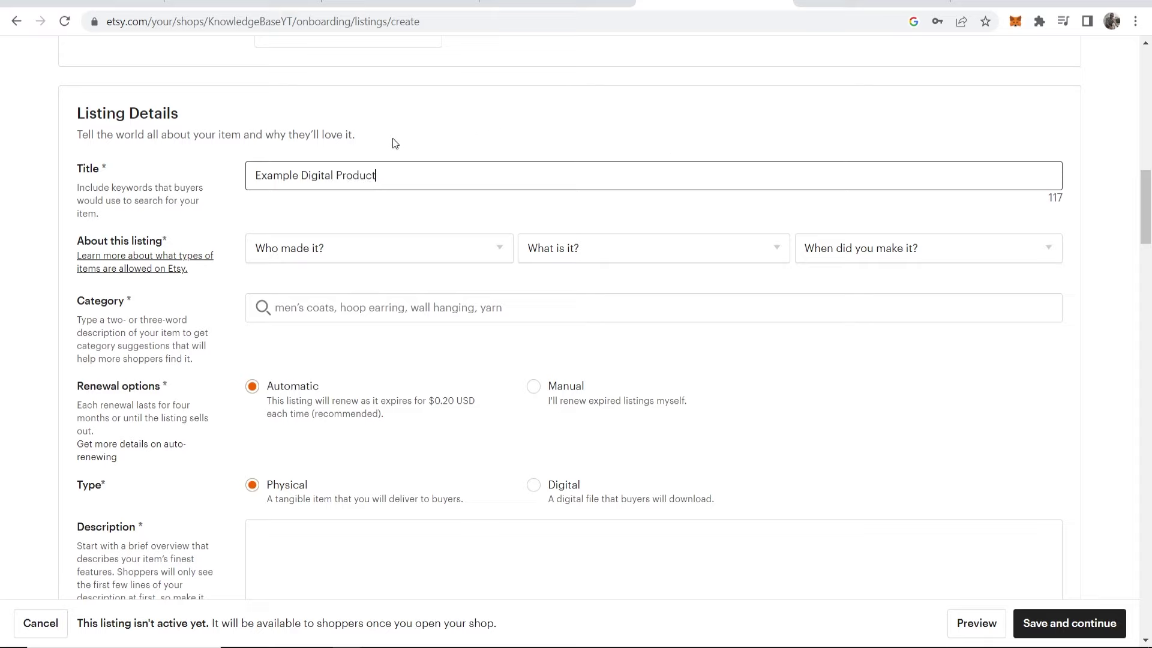
pyautogui.click(394, 142)
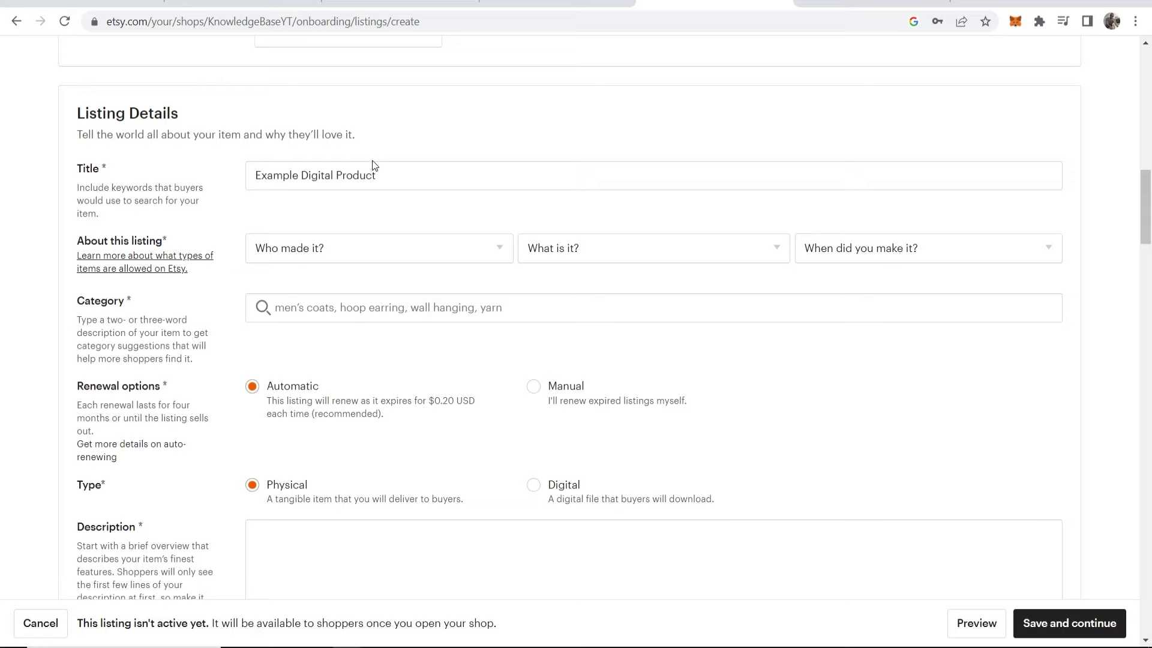
# Step: Set About this listing to I did, A finished product and Made to order
pyautogui.click(262, 258)
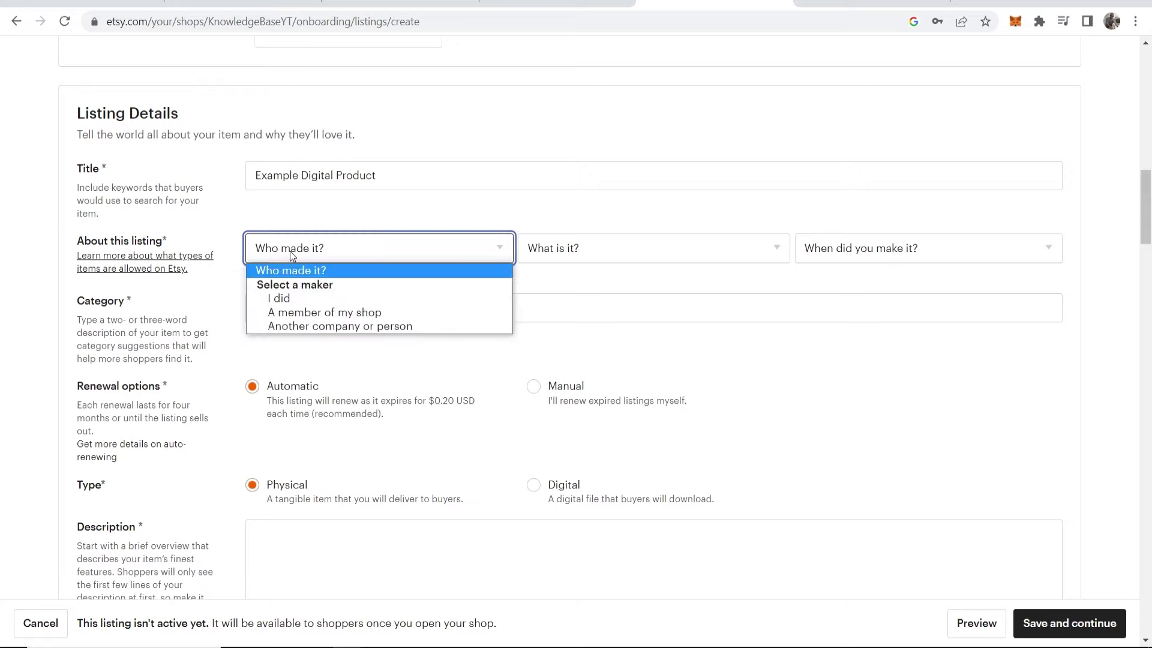
pyautogui.click(279, 304)
pyautogui.click(545, 258)
pyautogui.click(587, 302)
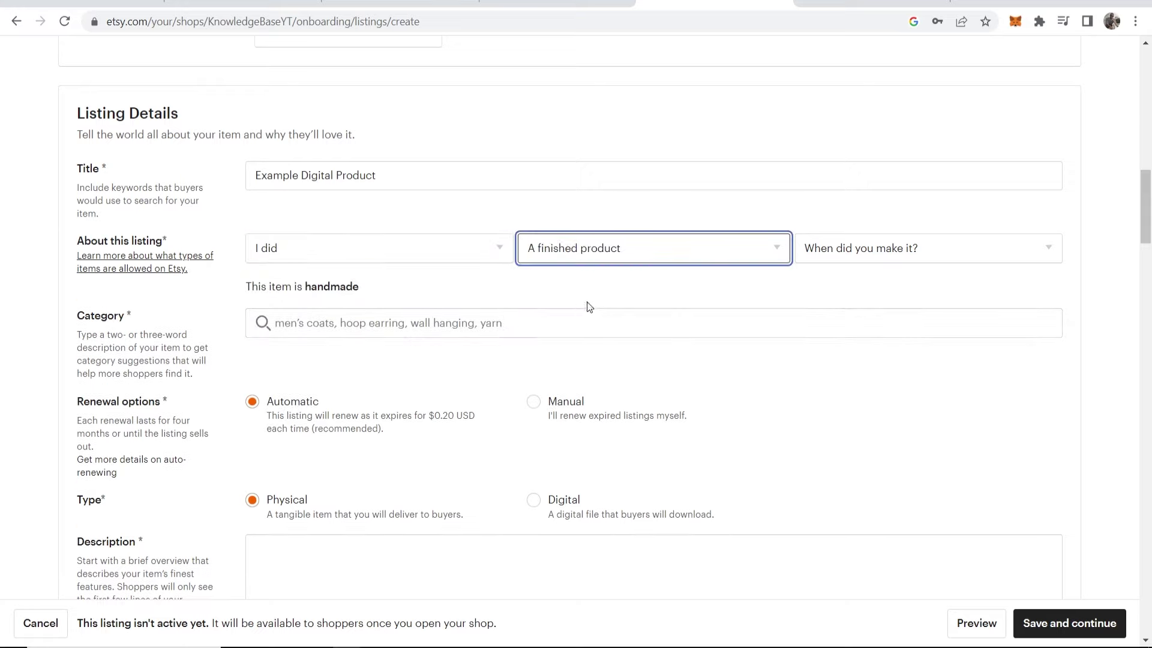
pyautogui.click(889, 255)
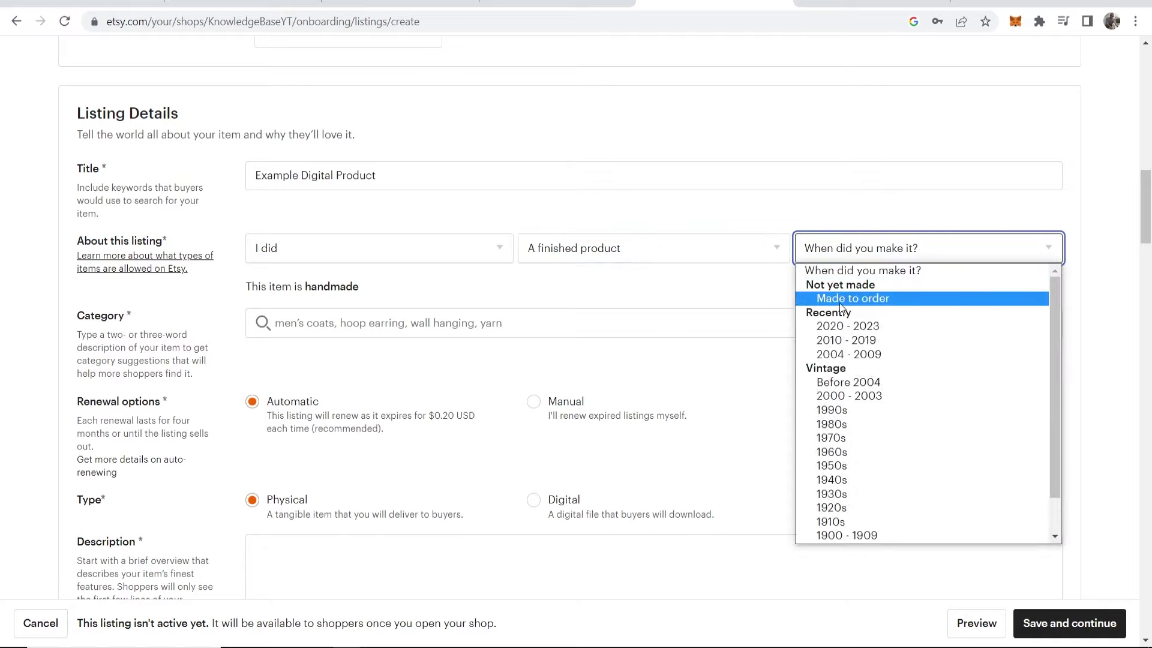
pyautogui.click(843, 298)
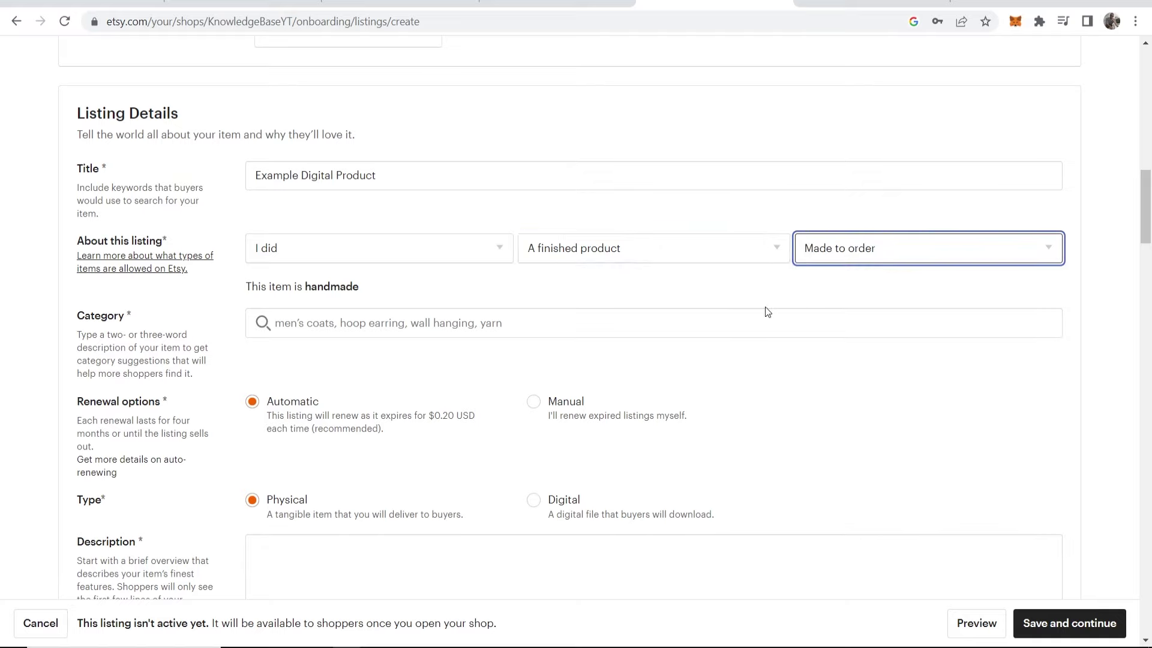
# Step: Search categories for 'digital product' and choose Guides & How Tos
pyautogui.click(457, 323)
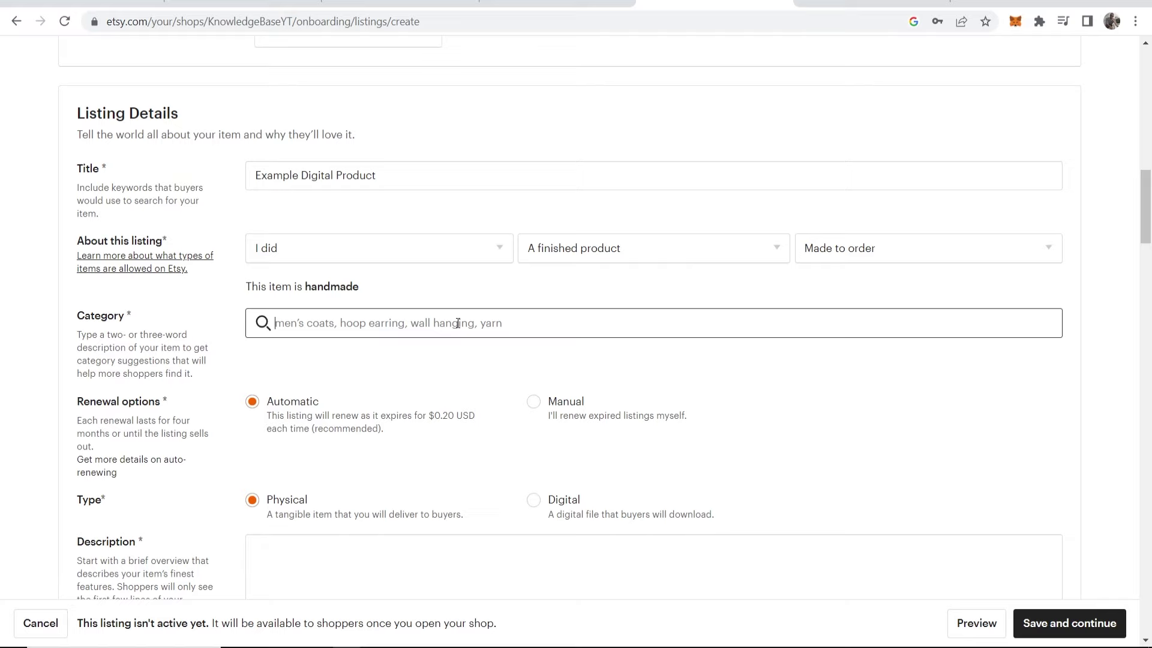
pyautogui.write('digita')
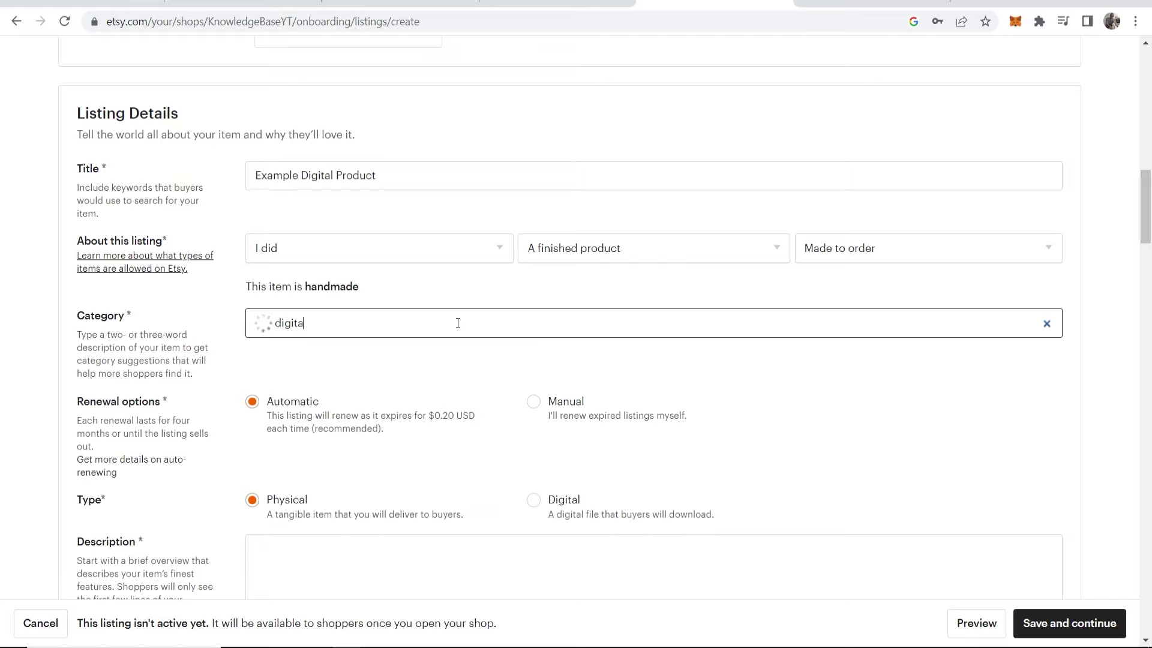
pyautogui.write('l prodcut')
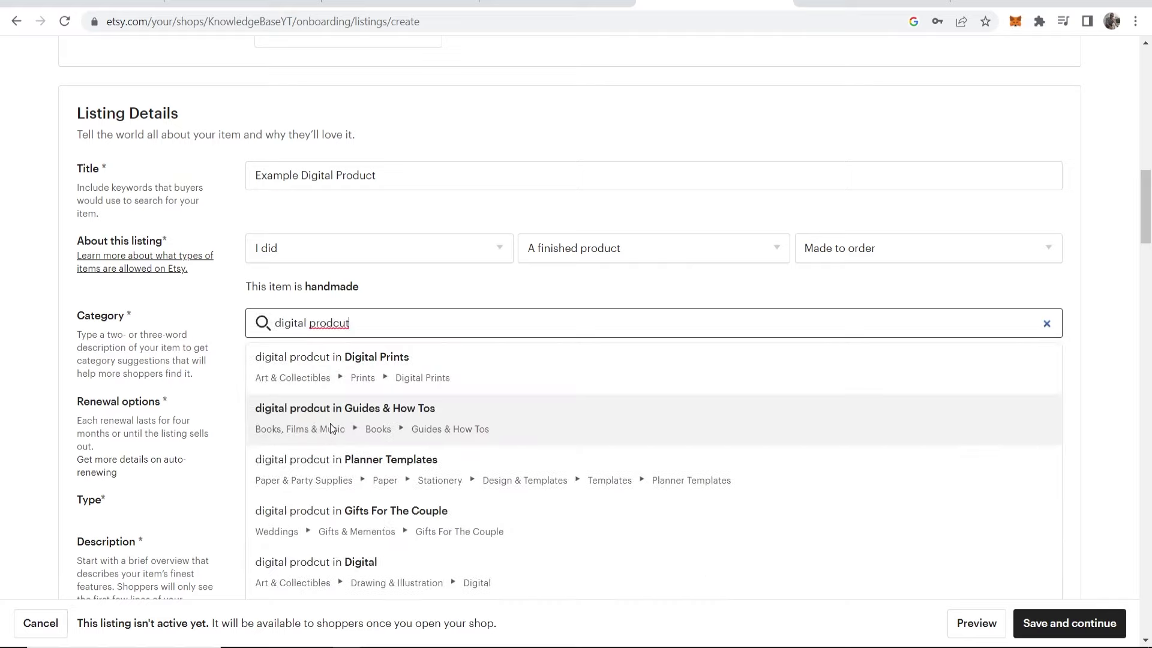
pyautogui.click(371, 427)
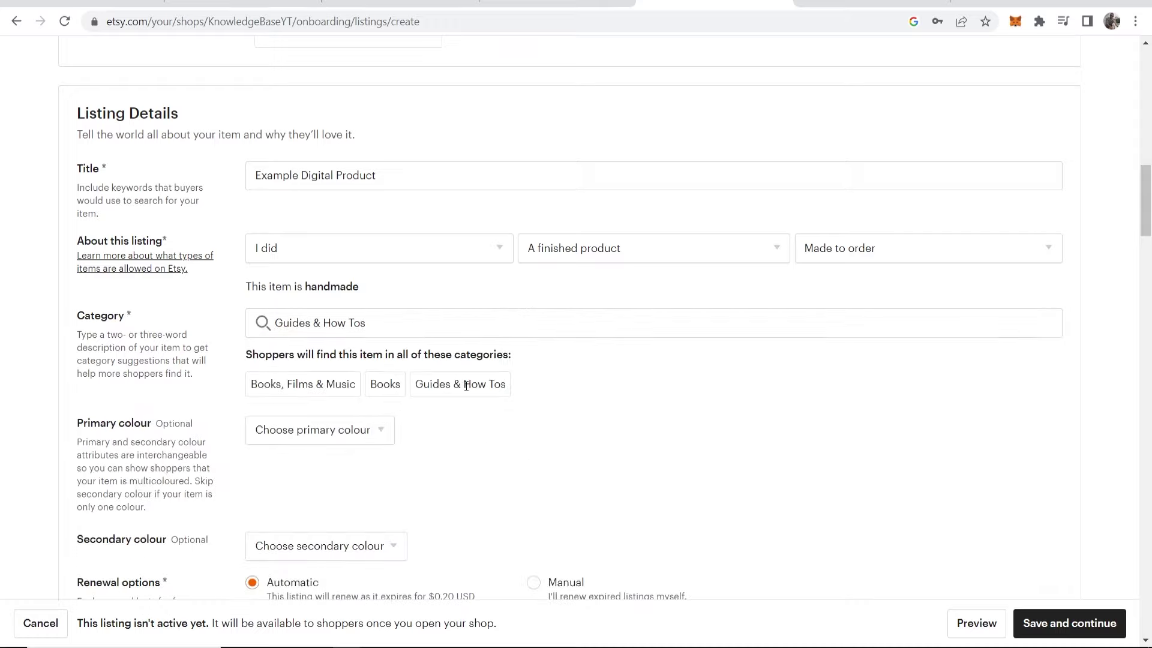
pyautogui.scroll(-3, 408, 417)
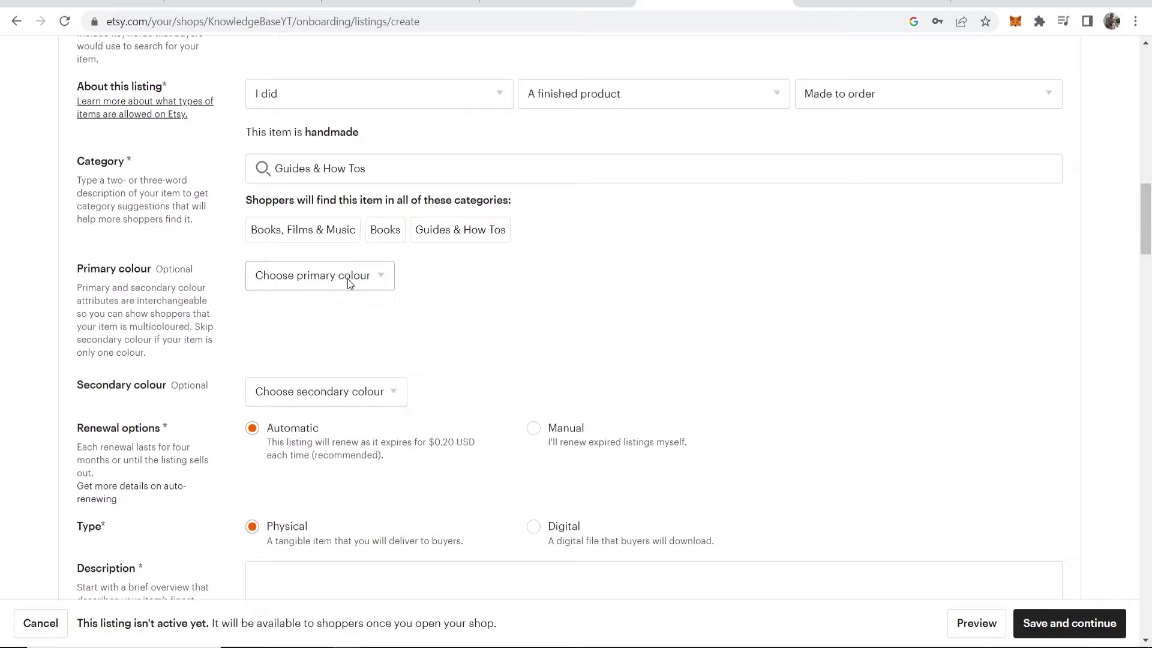
# Step: Keep primary colour Blue and Manual renewal, and set the listing type to Digital
pyautogui.click(336, 276)
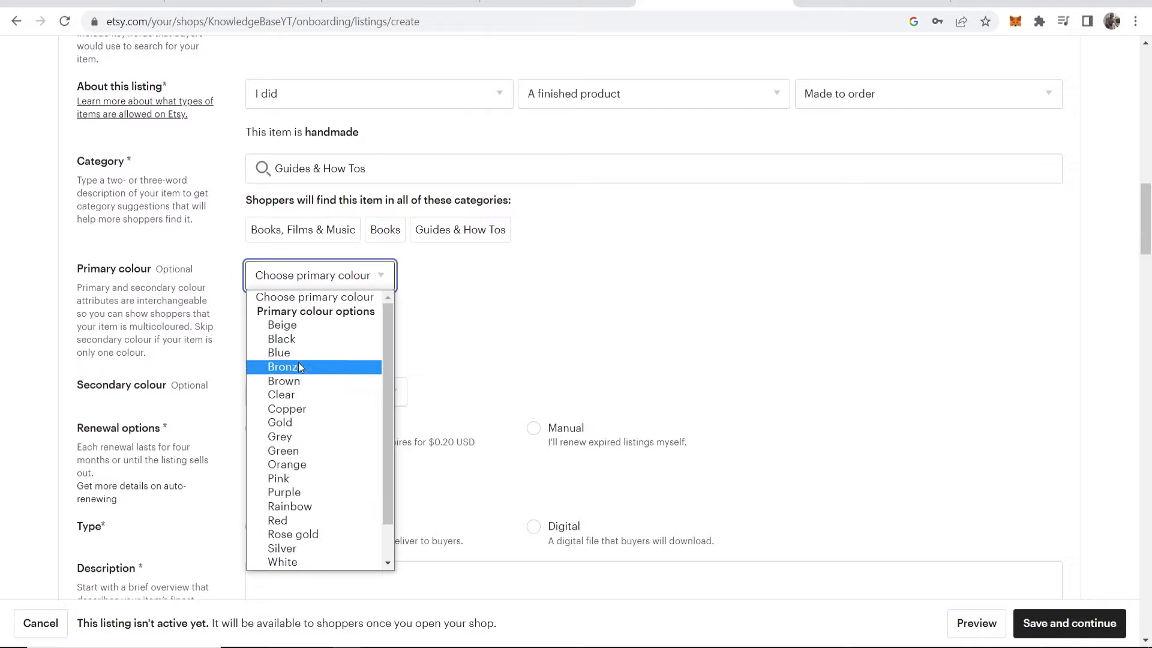
pyautogui.press('Escape')
pyautogui.scroll(14, 290, 353)
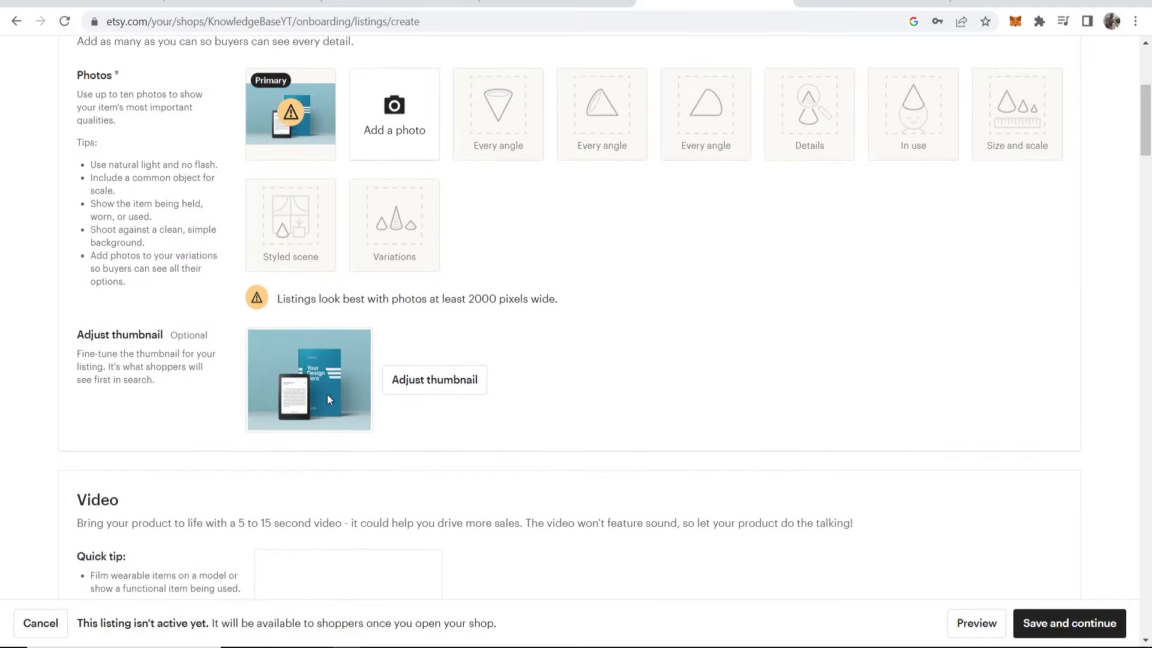
pyautogui.scroll(-14, 440, 433)
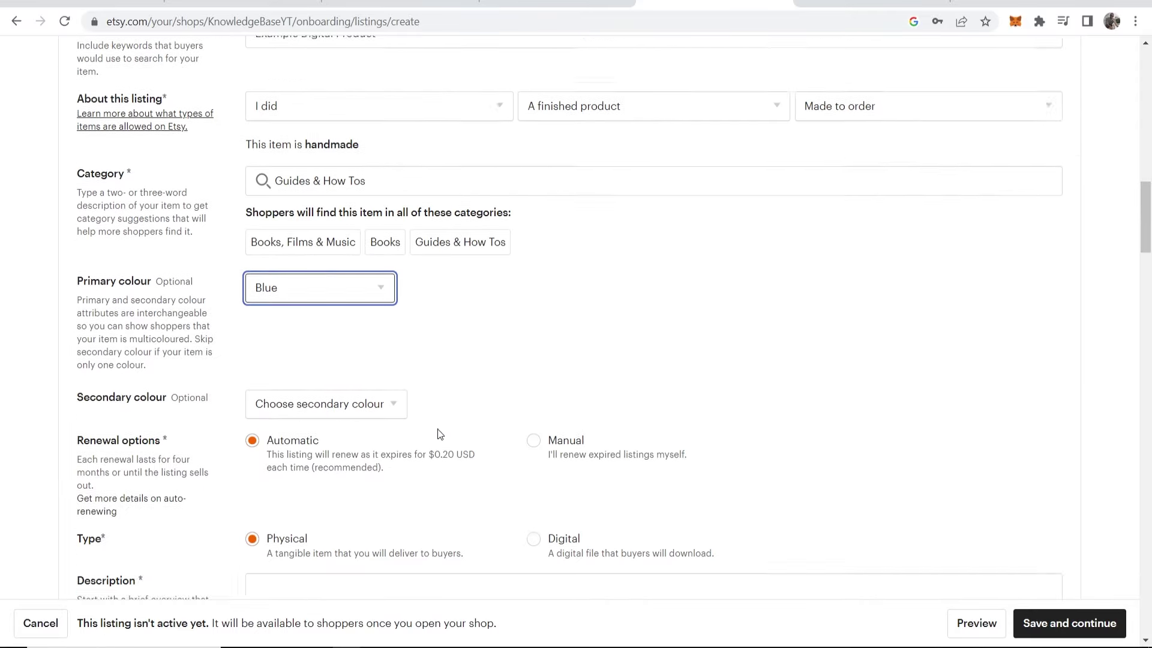
pyautogui.scroll(-1, 440, 433)
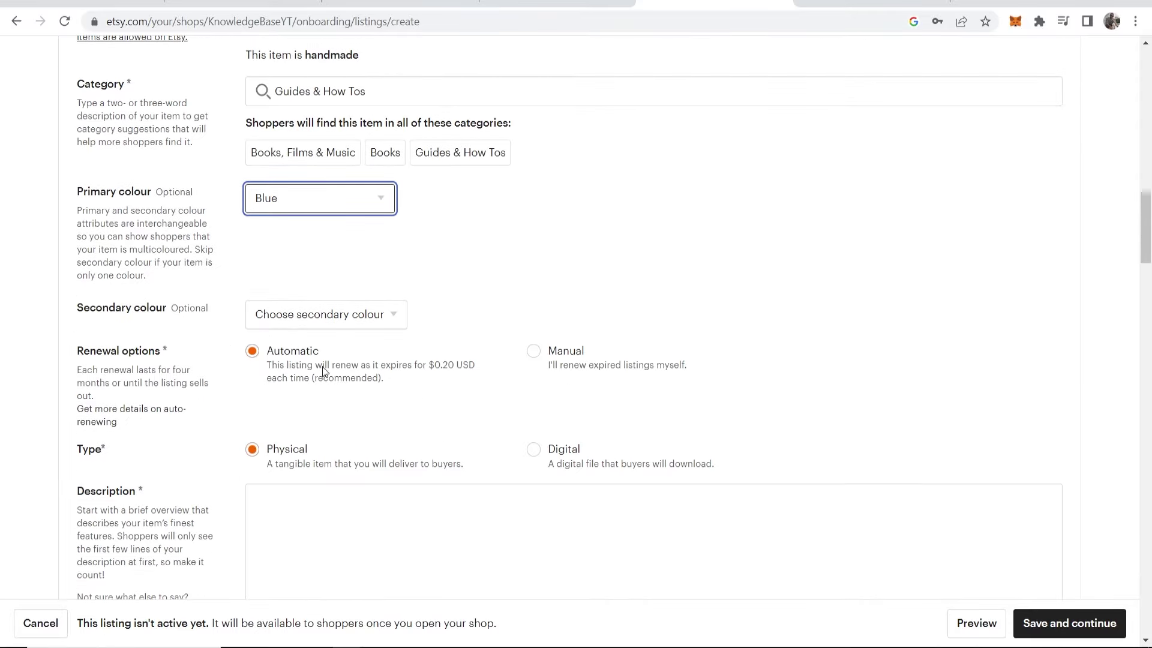
pyautogui.click(533, 350)
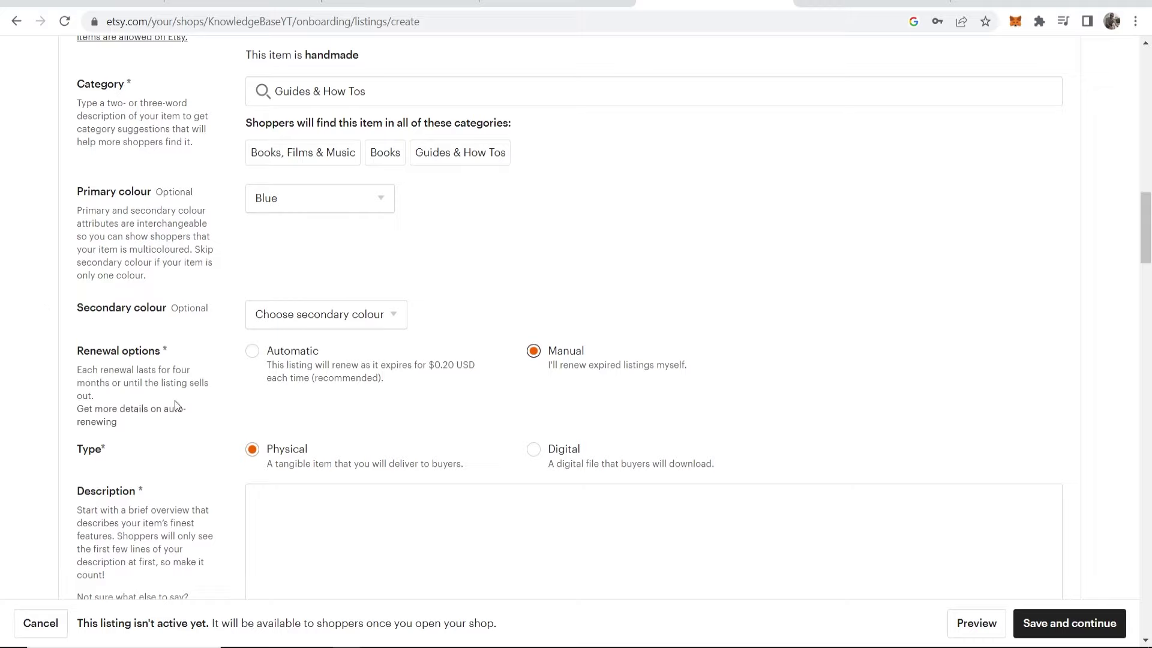
pyautogui.moveTo(477, 366); pyautogui.dragTo(441, 373)
pyautogui.click(439, 372)
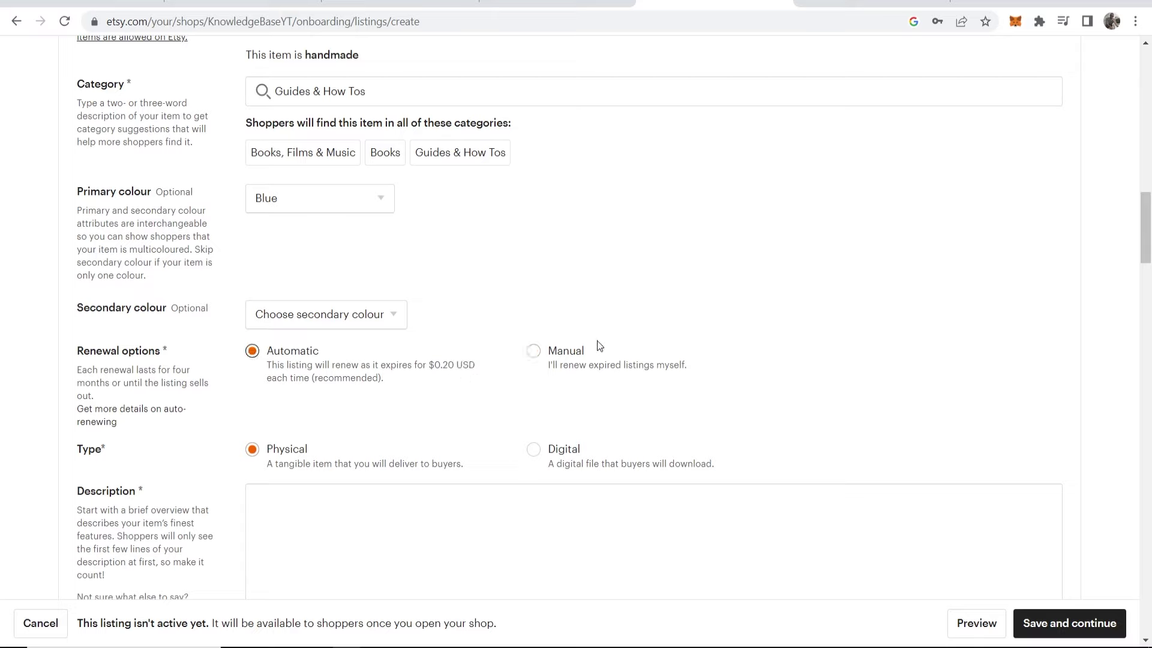
pyautogui.click(542, 365)
pyautogui.click(533, 449)
pyautogui.scroll(-2, 583, 466)
# Step: Enter the description 'An example digital product.'
pyautogui.scroll(-4, 583, 465)
pyautogui.click(400, 272)
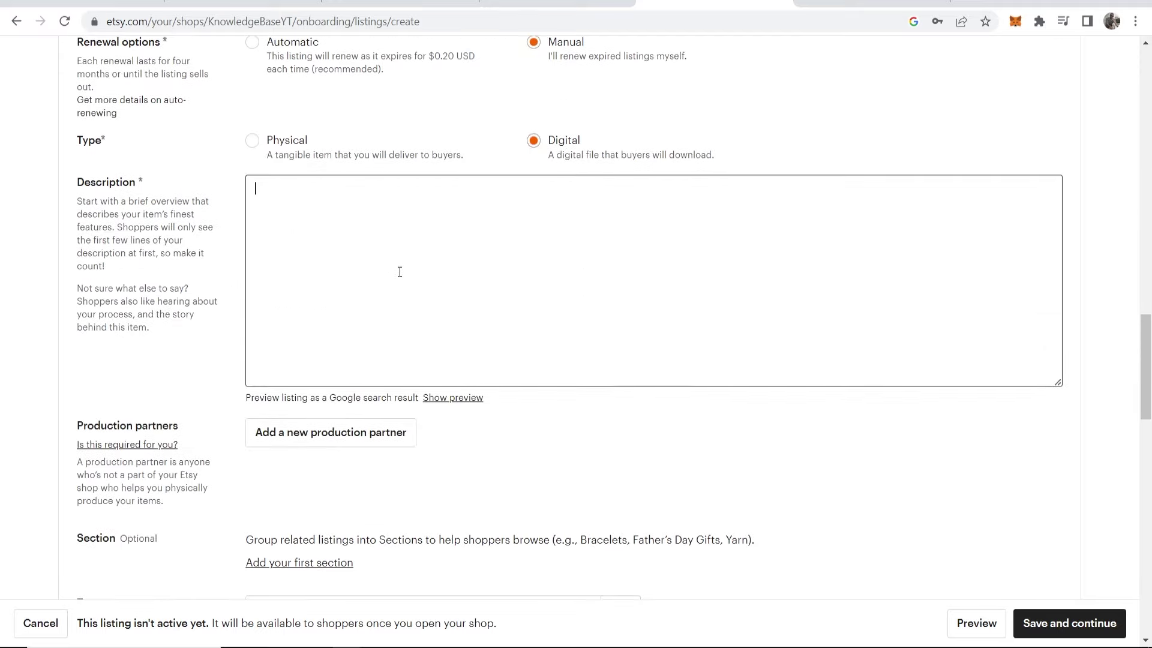
pyautogui.write('An example')
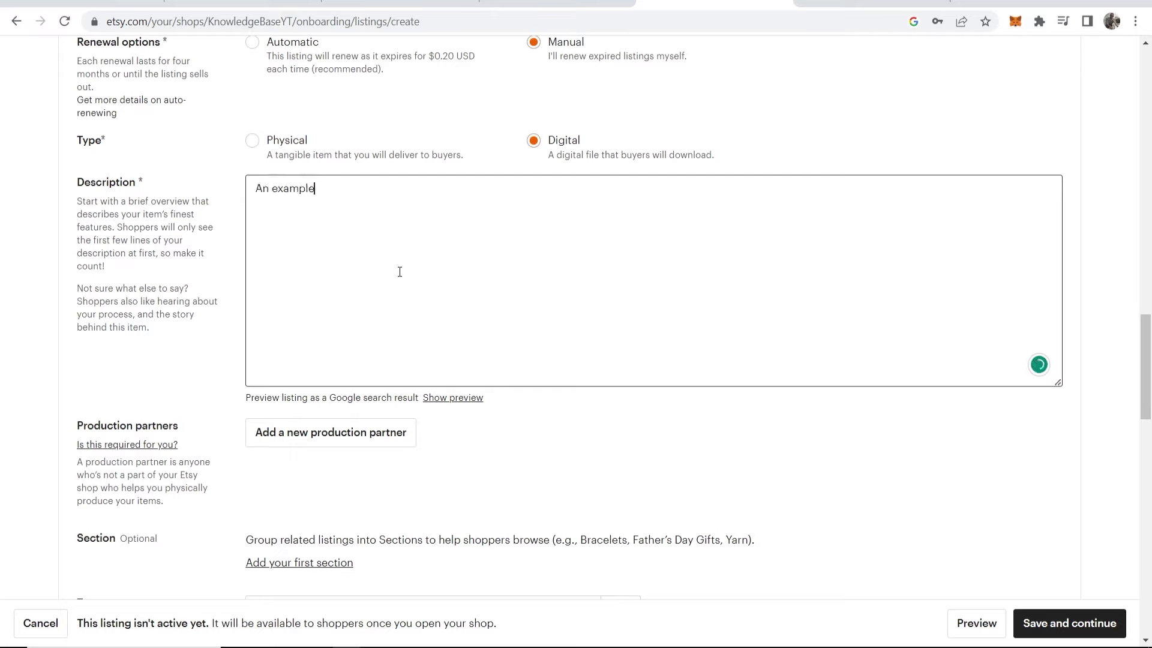
pyautogui.write(' digital product.')
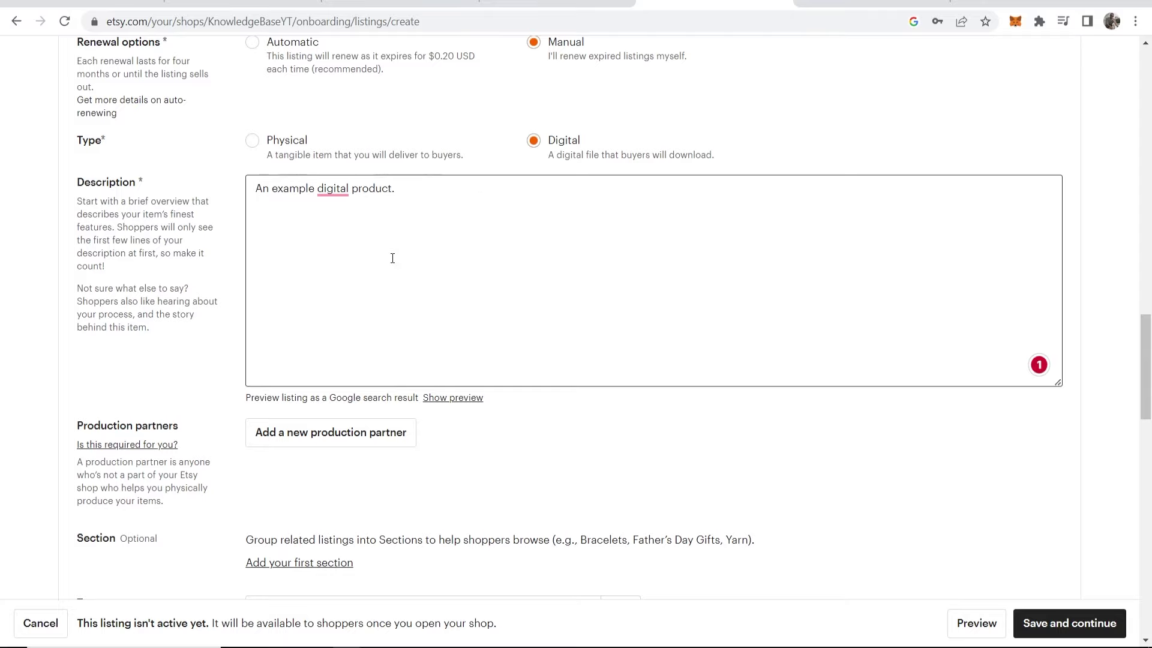
pyautogui.scroll(-5, 397, 255)
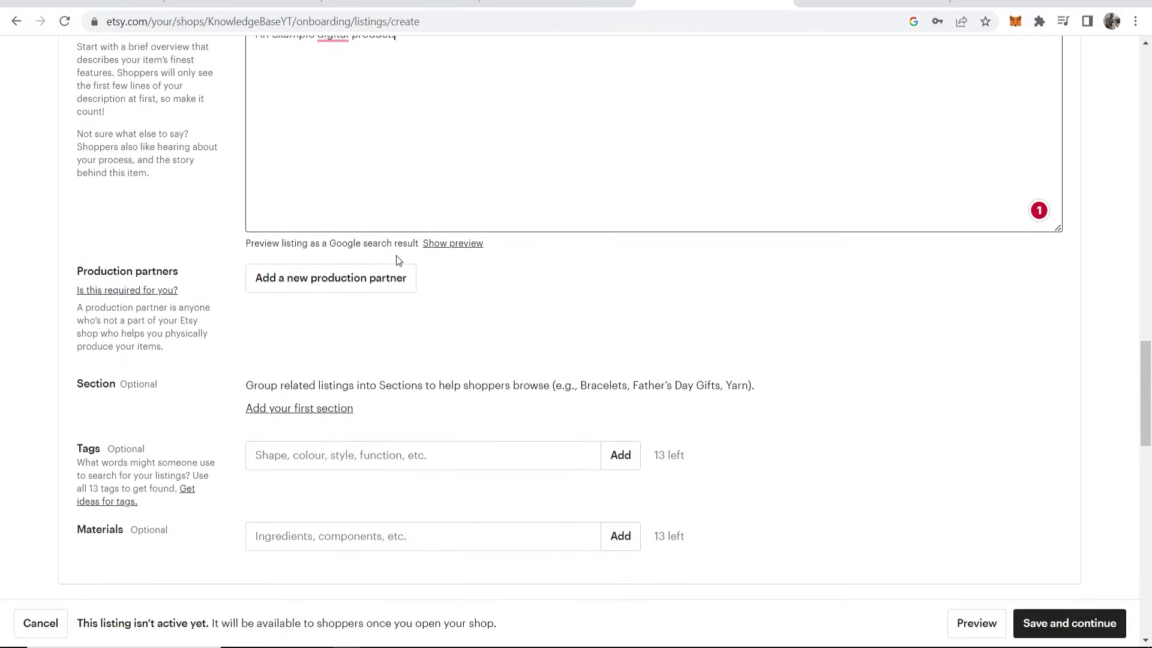
# Step: Set the listing price to 10.00
pyautogui.click(315, 300)
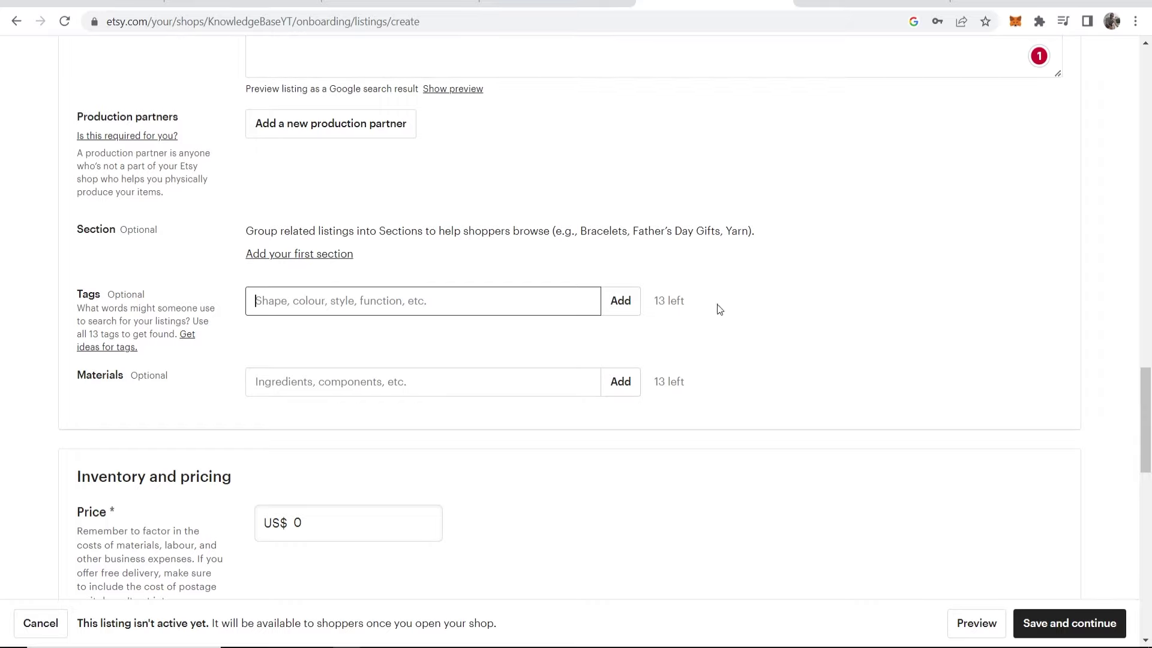
pyautogui.scroll(-4, 222, 333)
pyautogui.scroll(-1, 204, 317)
pyautogui.click(327, 214)
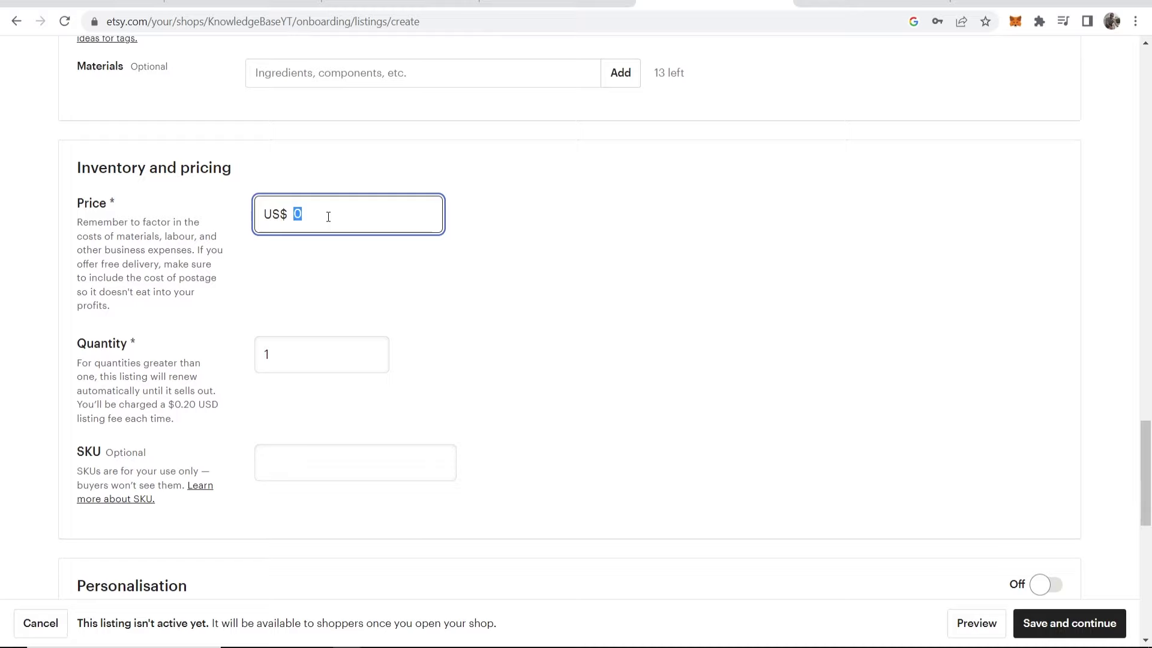
pyautogui.write('10')
pyautogui.click(498, 321)
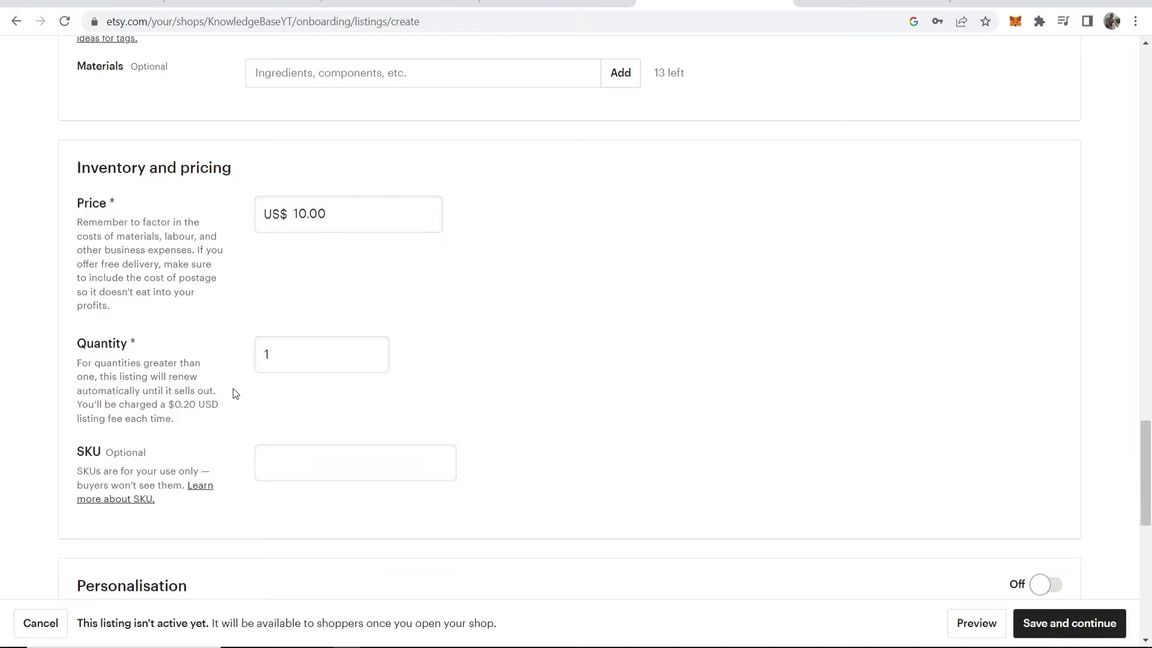
pyautogui.scroll(-4, 293, 354)
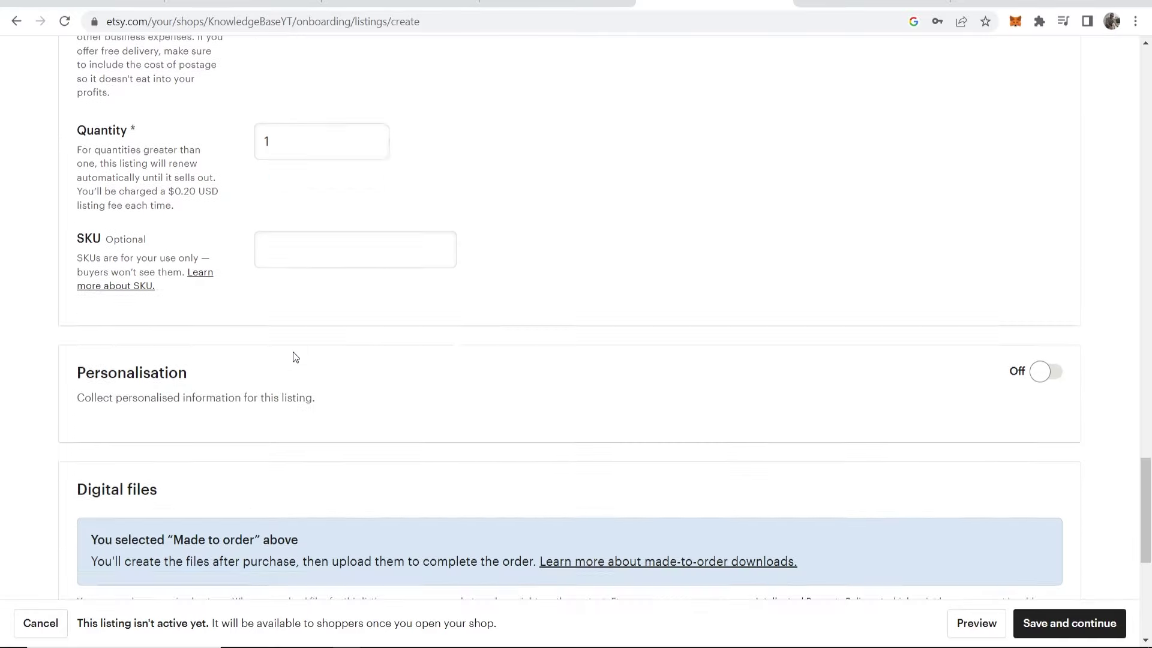
pyautogui.scroll(-1, 201, 334)
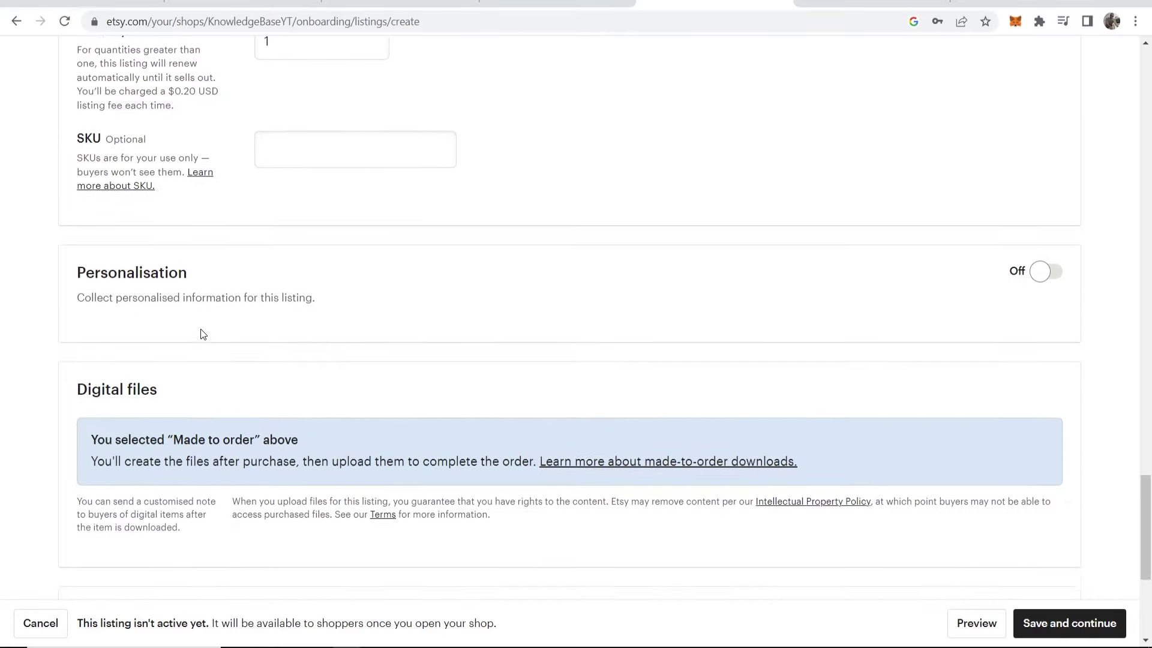
# Step: Save the listing to reach the first-listing success page showing $10.00
pyautogui.click(1086, 625)
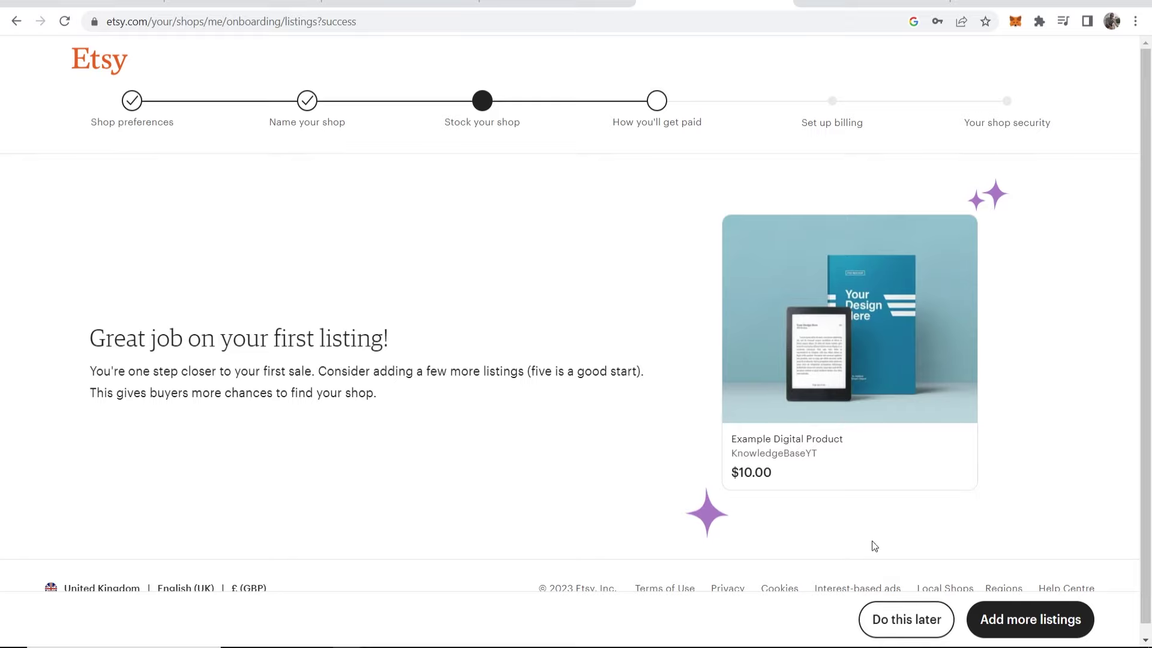
pyautogui.scroll(-1, 664, 501)
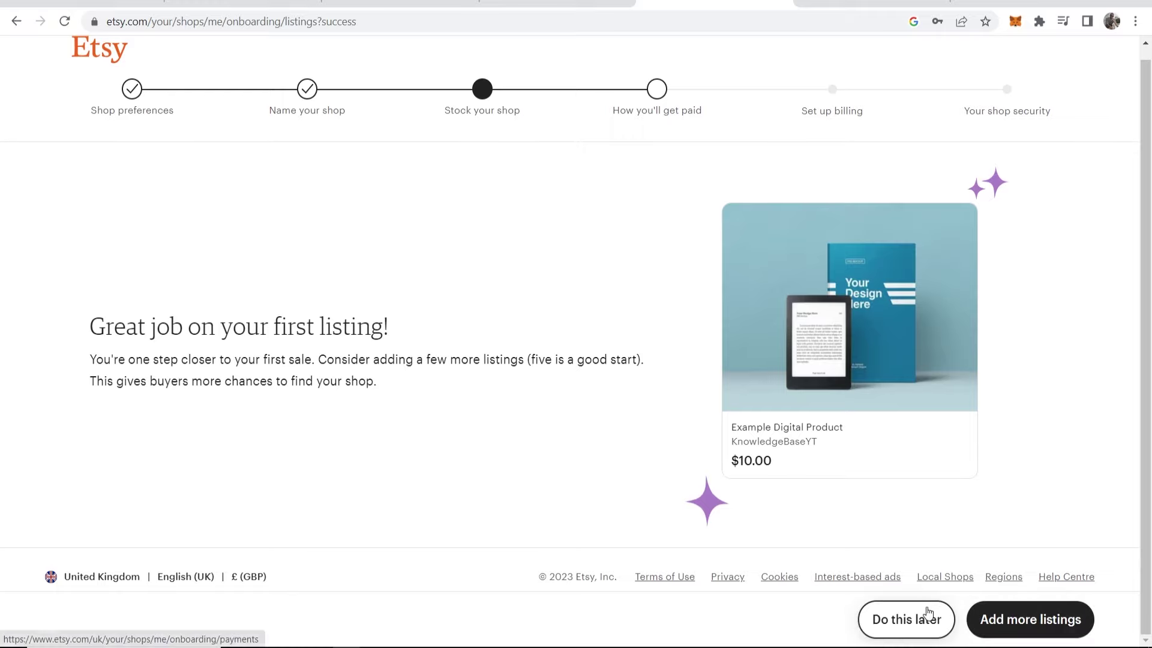
# Step: Skip adding more listings and move on to the Getting paid on Etsy step
pyautogui.click(913, 634)
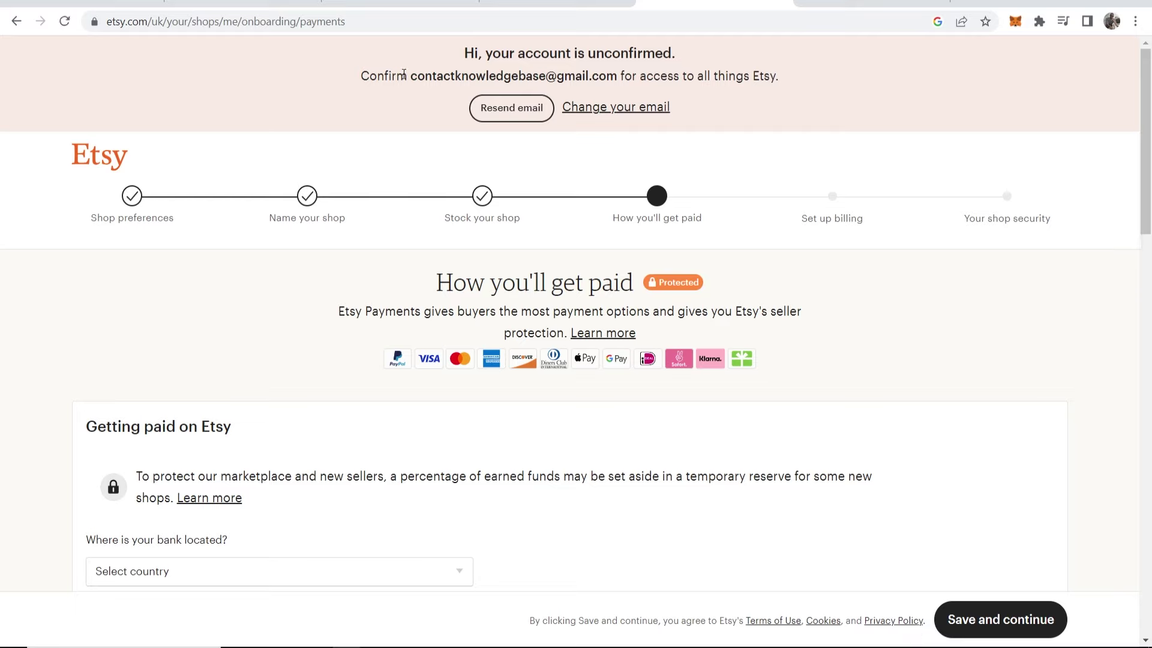
pyautogui.moveTo(403, 74); pyautogui.dragTo(598, 63)
pyautogui.click(602, 68)
pyautogui.scroll(-5, 369, 288)
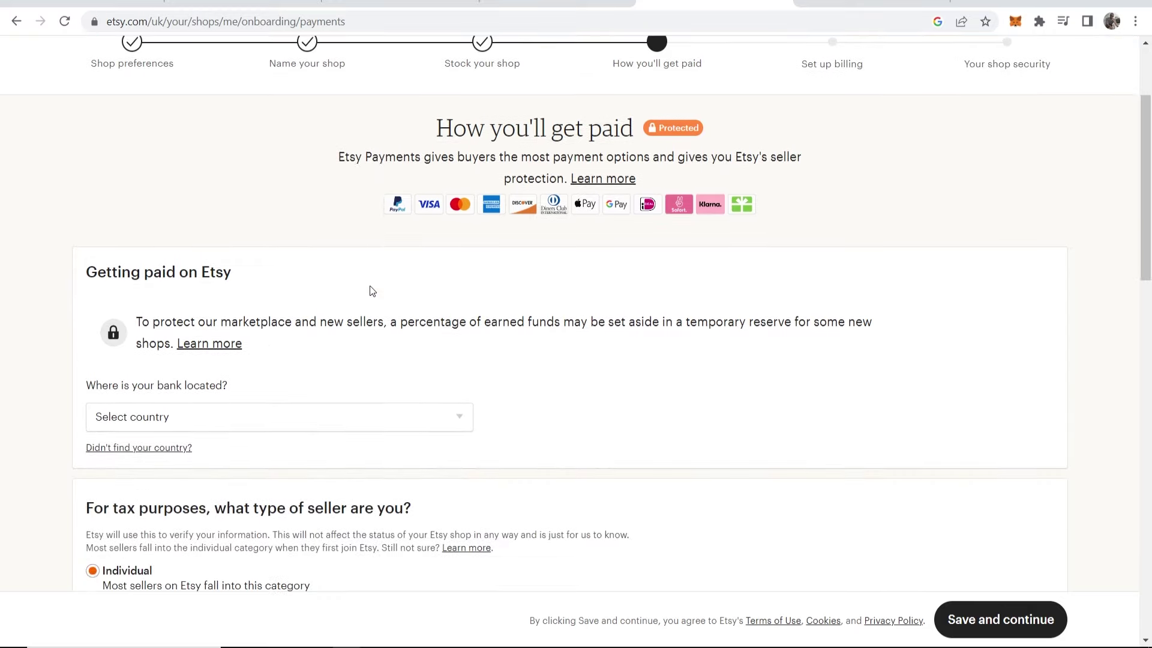
pyautogui.moveTo(86, 118); pyautogui.dragTo(238, 124)
pyautogui.click(239, 125)
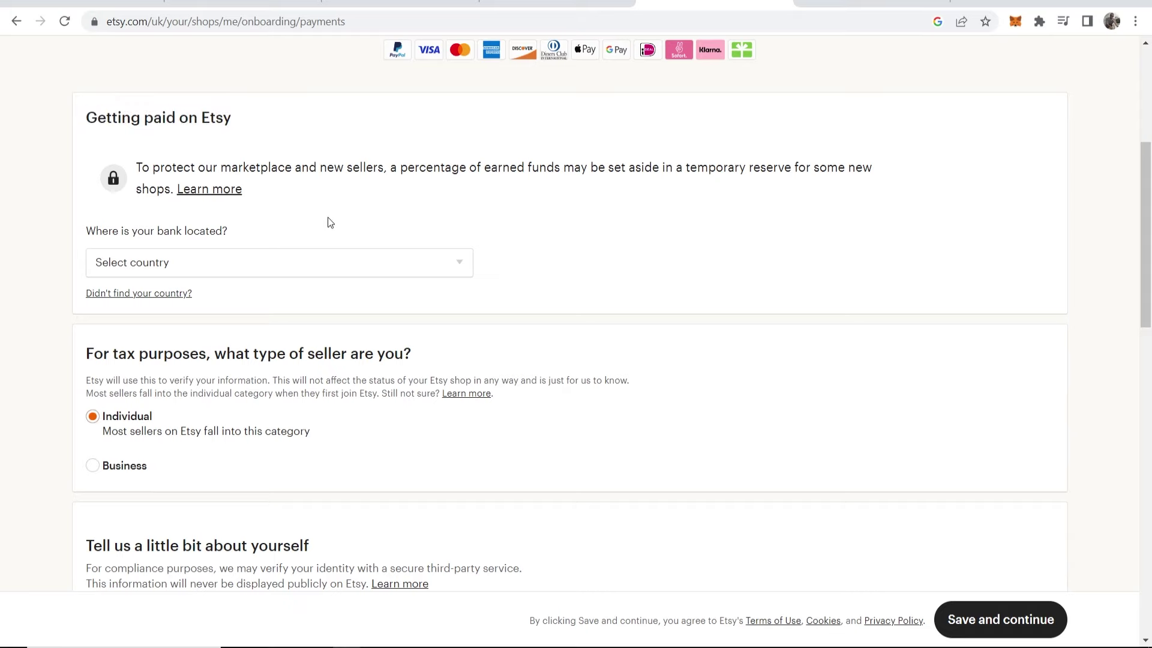
# Step: Set the bank location to United Kingdom, with payments in £GBP
pyautogui.click(183, 265)
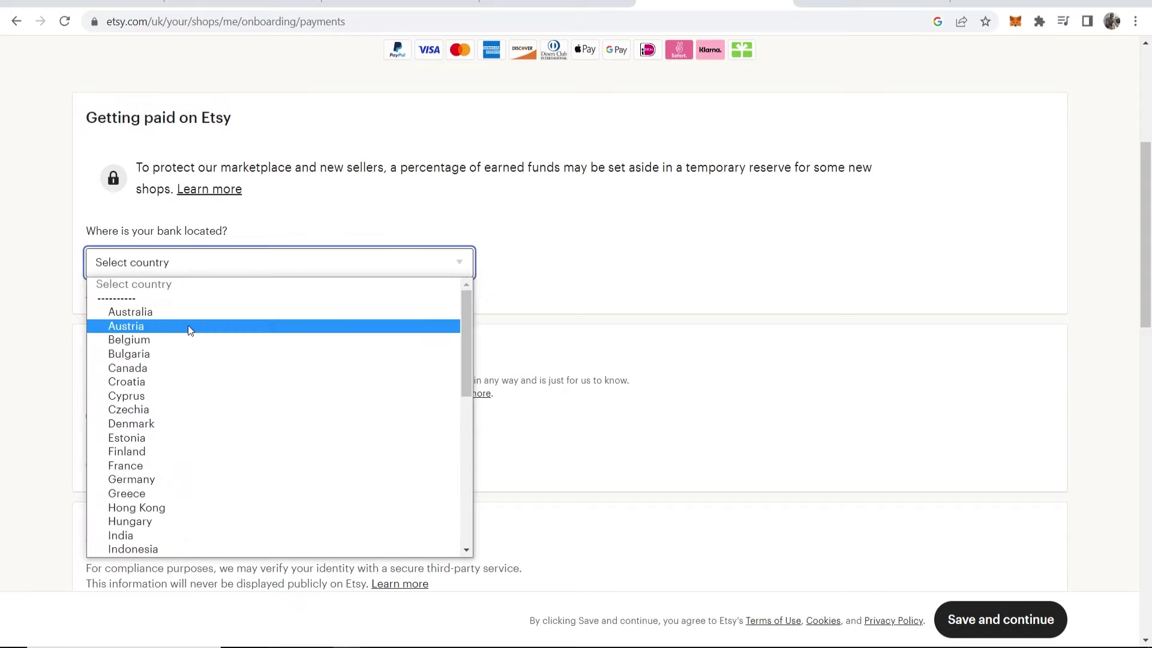
pyautogui.write('United Kingdom')
pyautogui.press('Return')
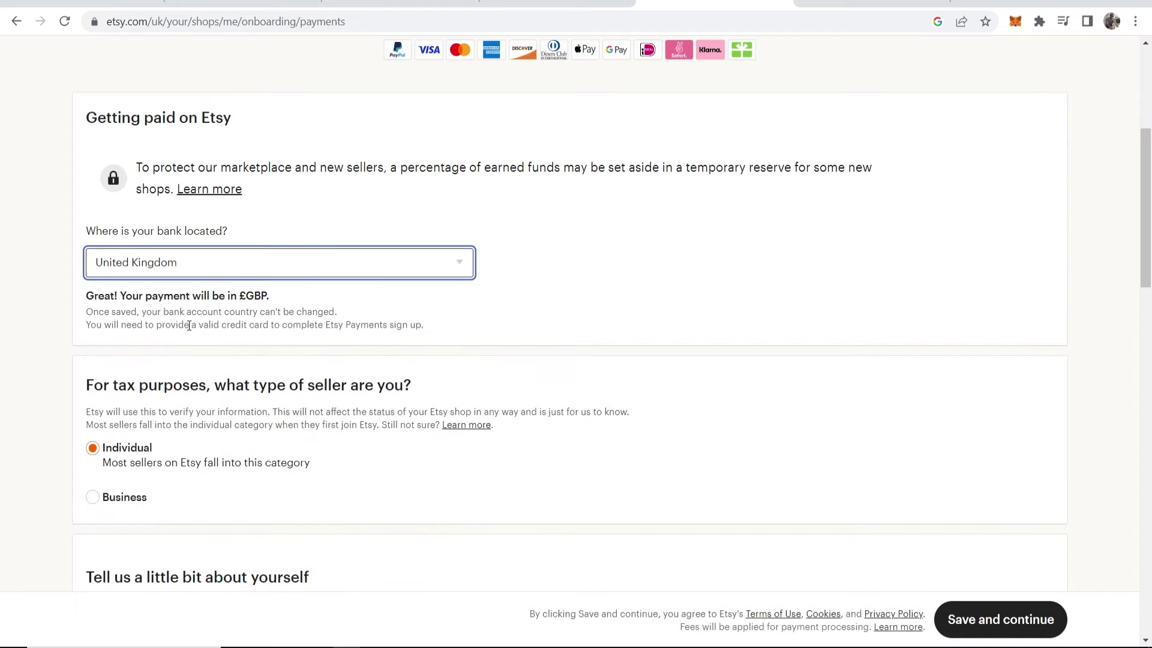
pyautogui.moveTo(277, 296); pyautogui.dragTo(243, 295)
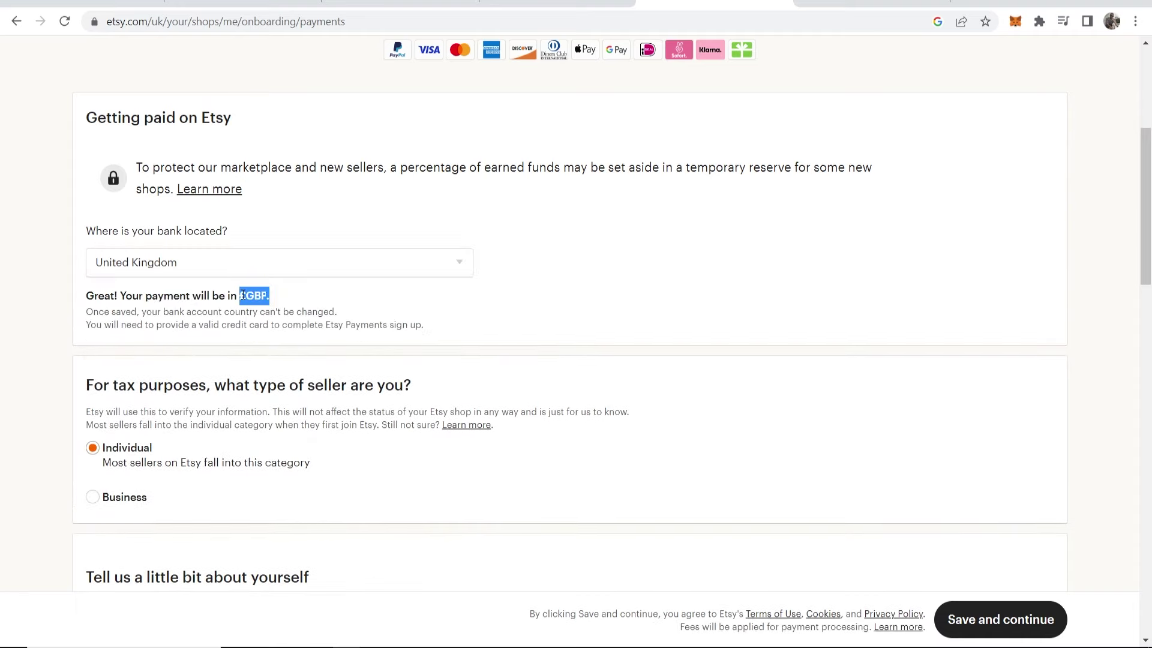
pyautogui.rightClick(287, 294)
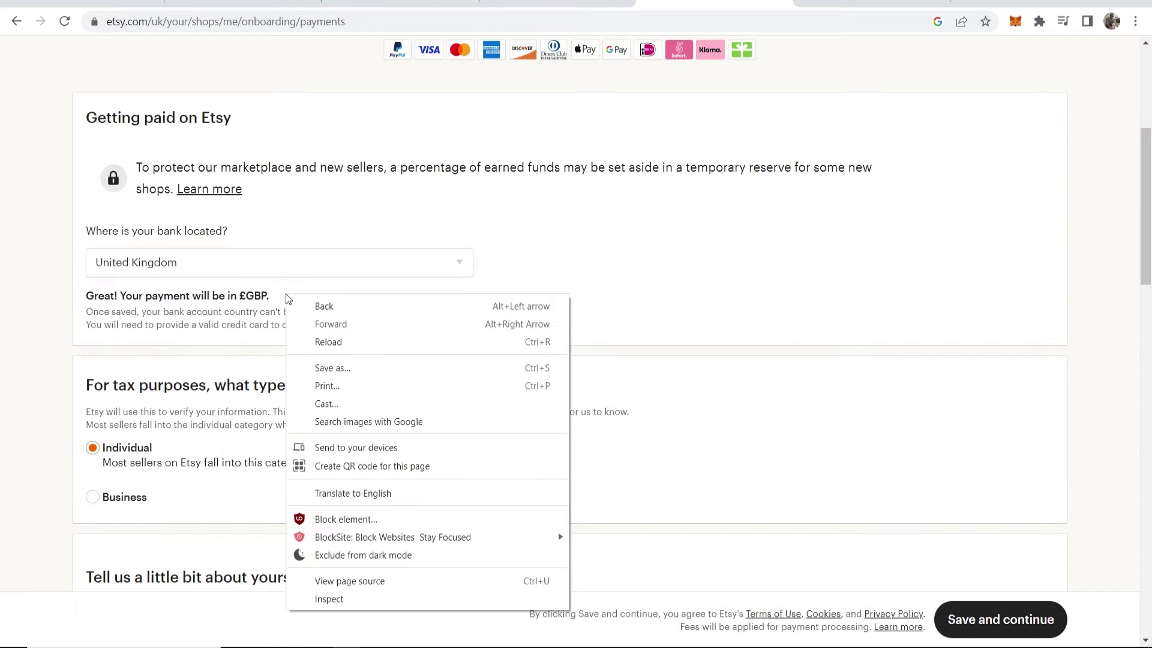
pyautogui.click(680, 312)
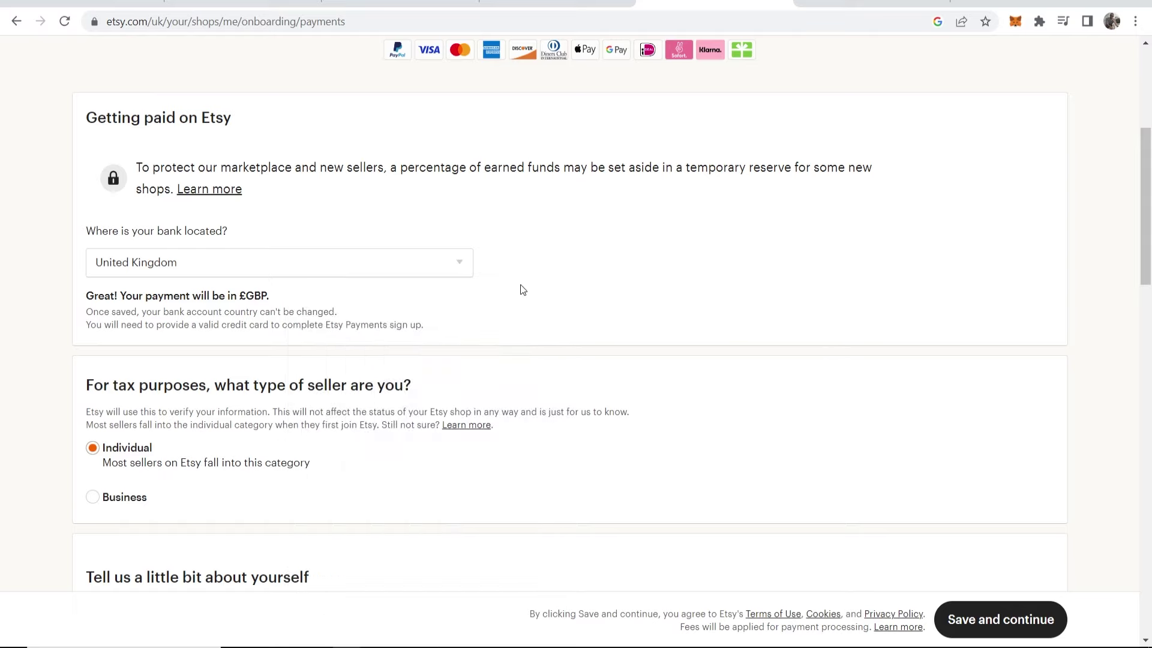
pyautogui.scroll(-1, 80, 309)
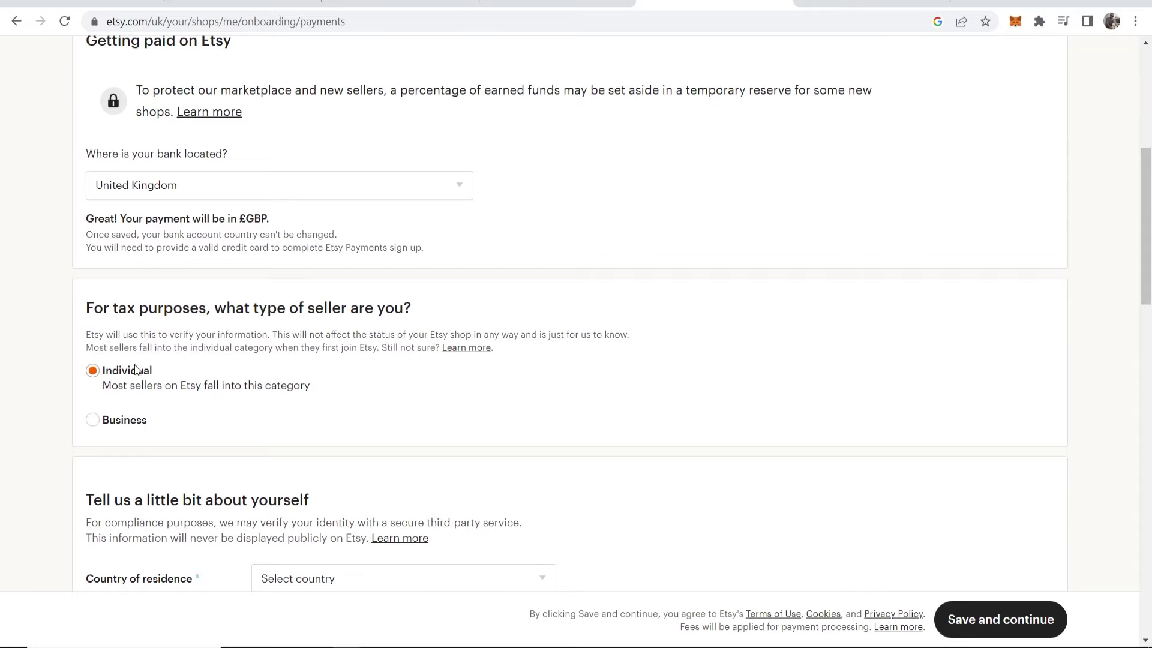
pyautogui.scroll(-6, 354, 423)
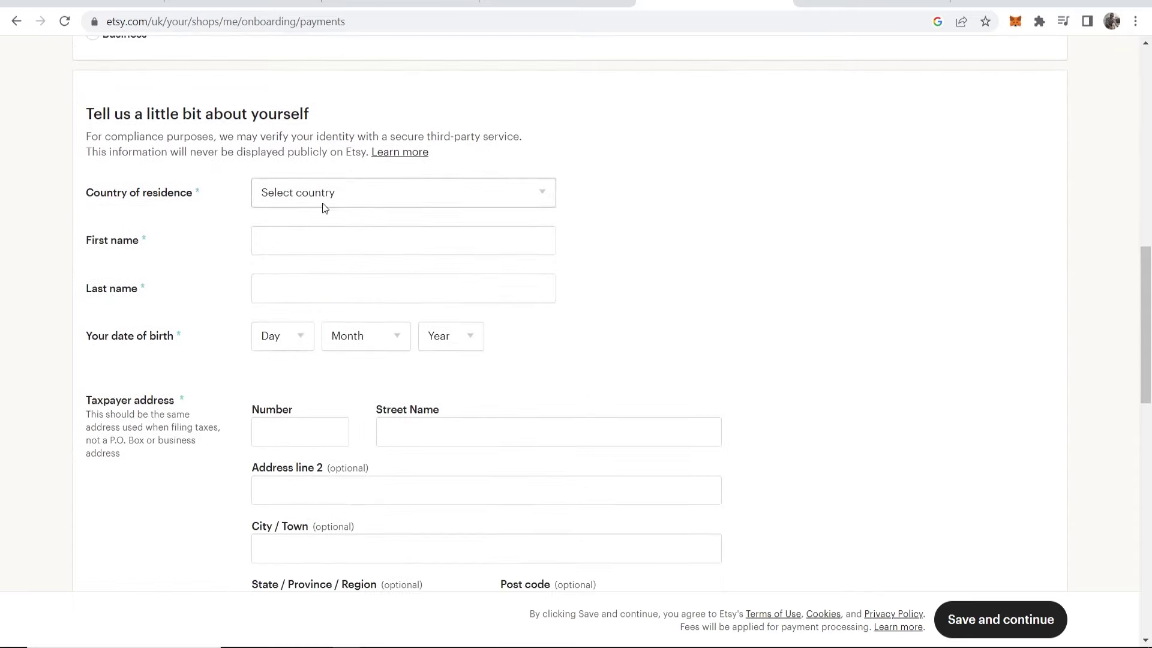
pyautogui.scroll(-3, 322, 202)
pyautogui.scroll(1, 344, 330)
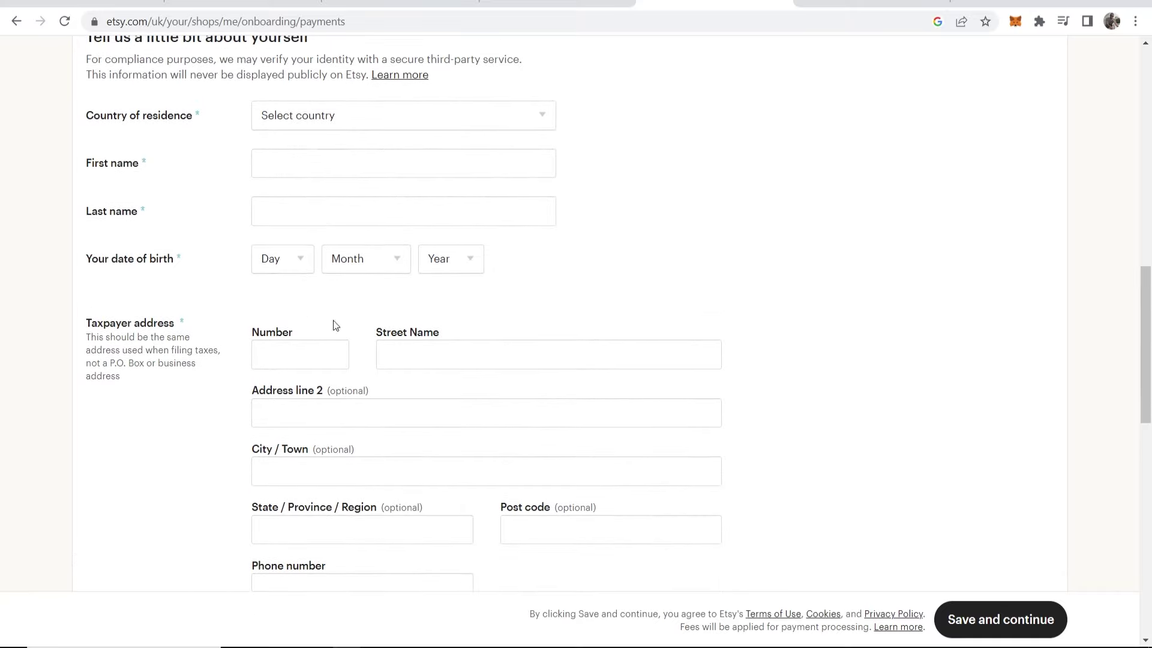
# Step: Fill in the residence country, account holder's name, bank name, sort code and account number
pyautogui.click(331, 116)
pyautogui.scroll(-9, 311, 138)
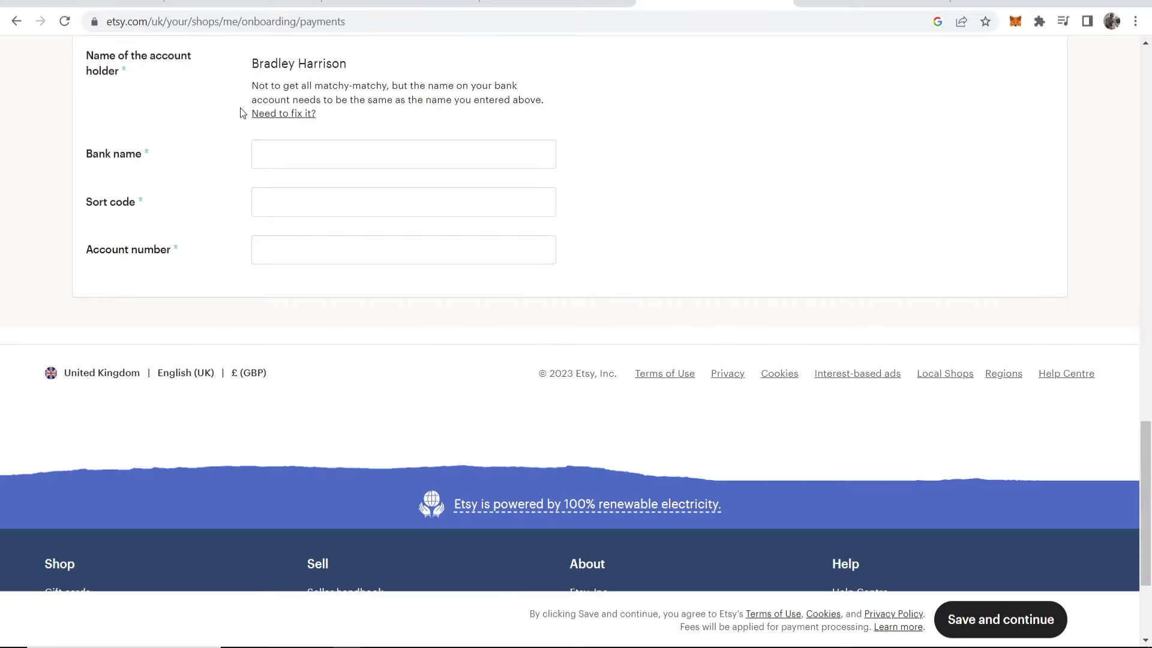
pyautogui.moveTo(254, 63); pyautogui.dragTo(333, 64)
pyautogui.click(254, 87)
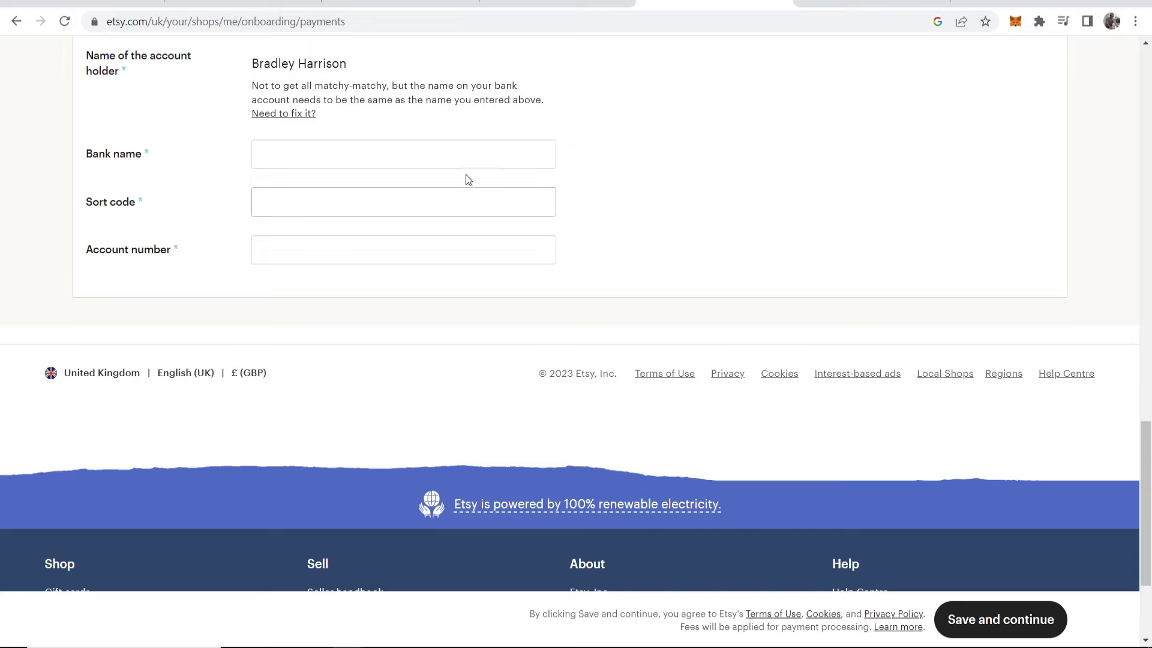
pyautogui.moveTo(147, 157); pyautogui.dragTo(85, 157)
pyautogui.moveTo(144, 203); pyautogui.dragTo(84, 202)
pyautogui.moveTo(178, 260); pyautogui.dragTo(90, 249)
pyautogui.click(159, 188)
pyautogui.click(306, 158)
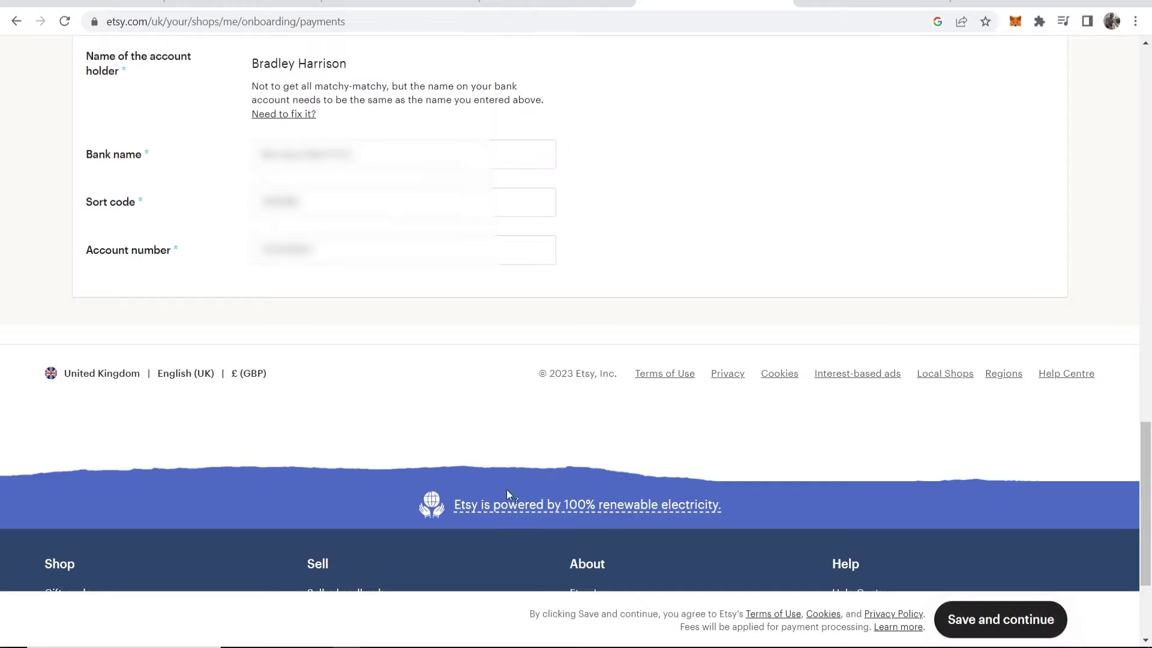
pyautogui.scroll(1, 660, 430)
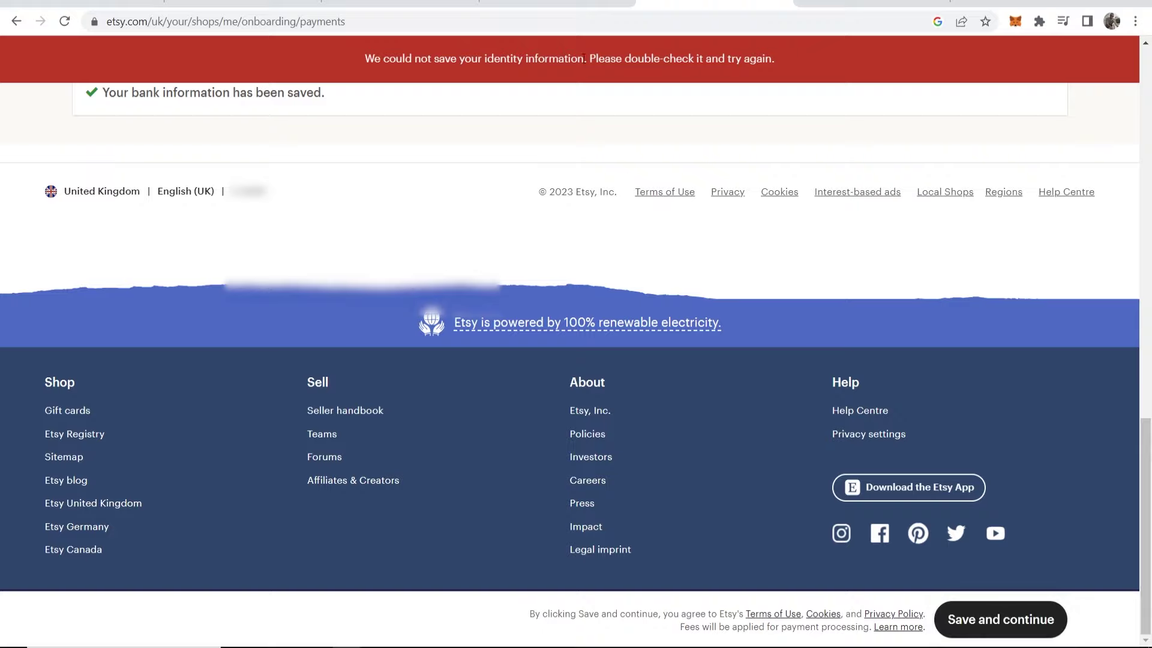
pyautogui.scroll(3, 547, 359)
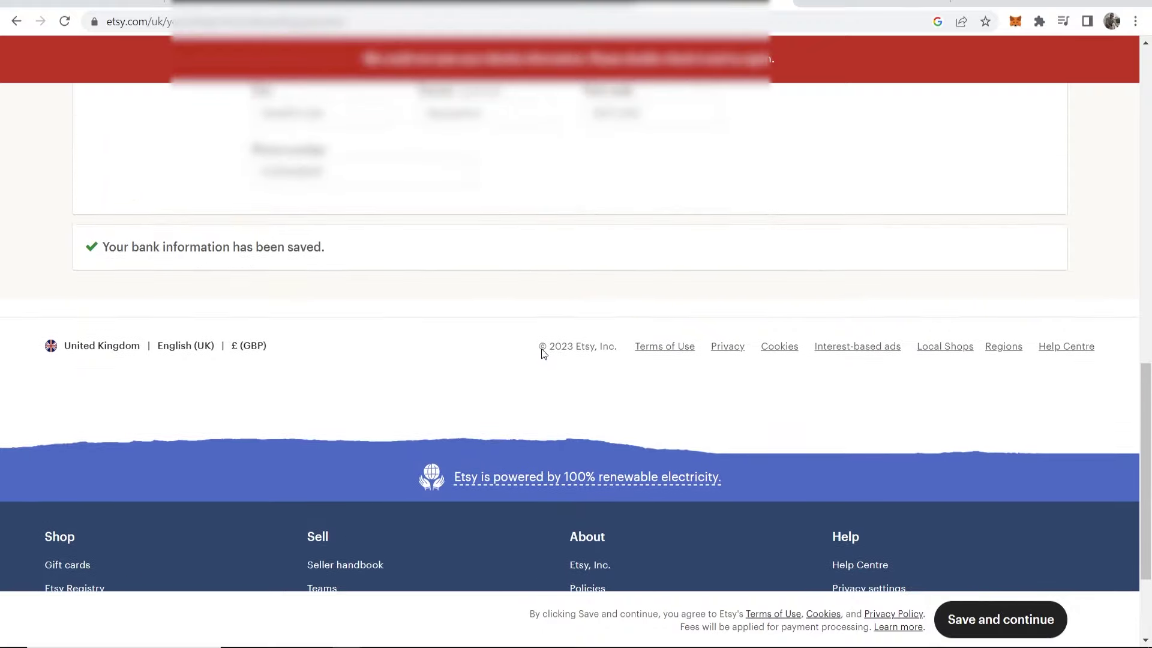
pyautogui.scroll(-3, 543, 358)
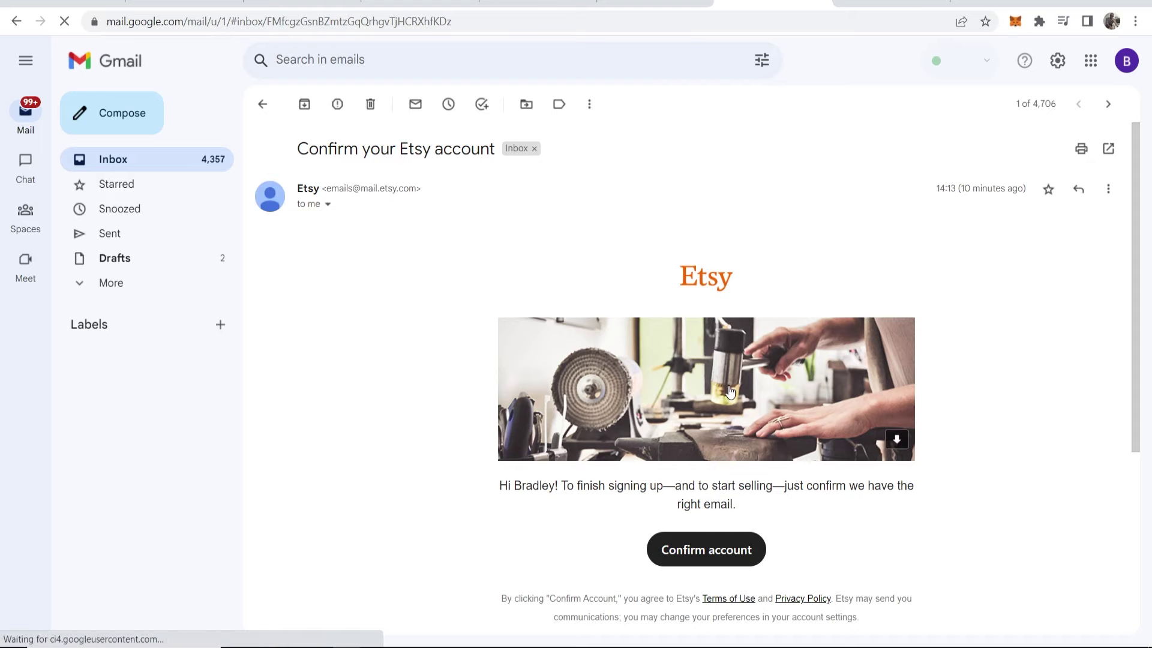
# Step: Dismiss the e-mail notice, close the e-mail confirmed tab and reload the billing page
pyautogui.scroll(-1, 720, 387)
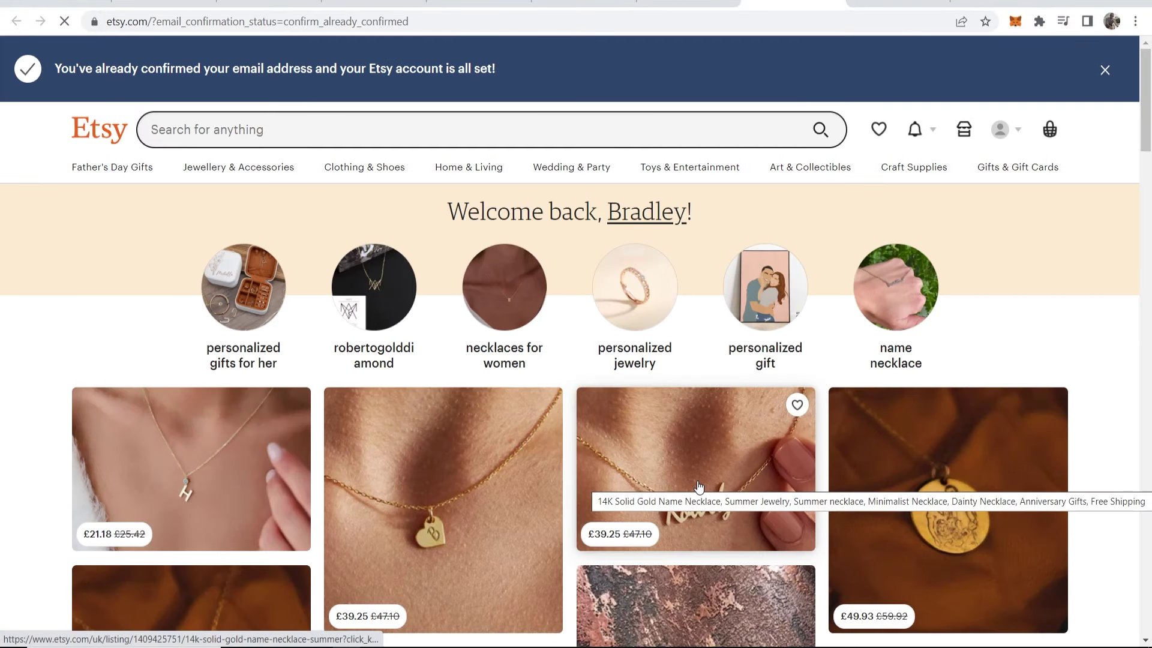
pyautogui.click(1105, 70)
pyautogui.hotkey('ctrl', 'Tab')
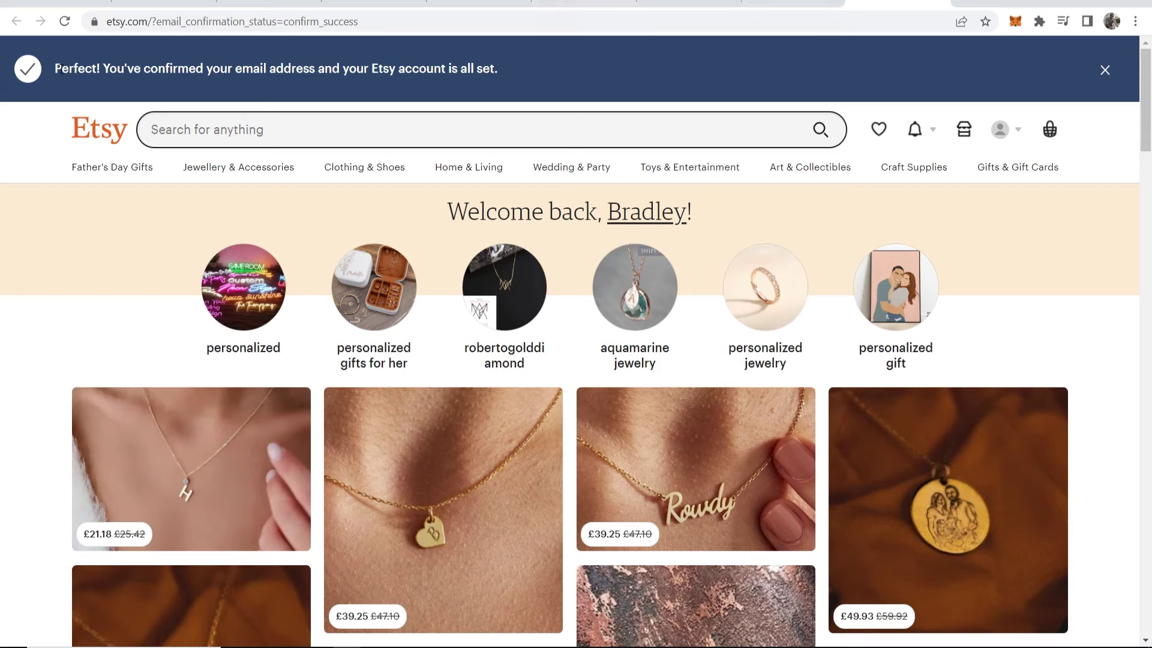
pyautogui.moveTo(55, 68); pyautogui.dragTo(493, 63)
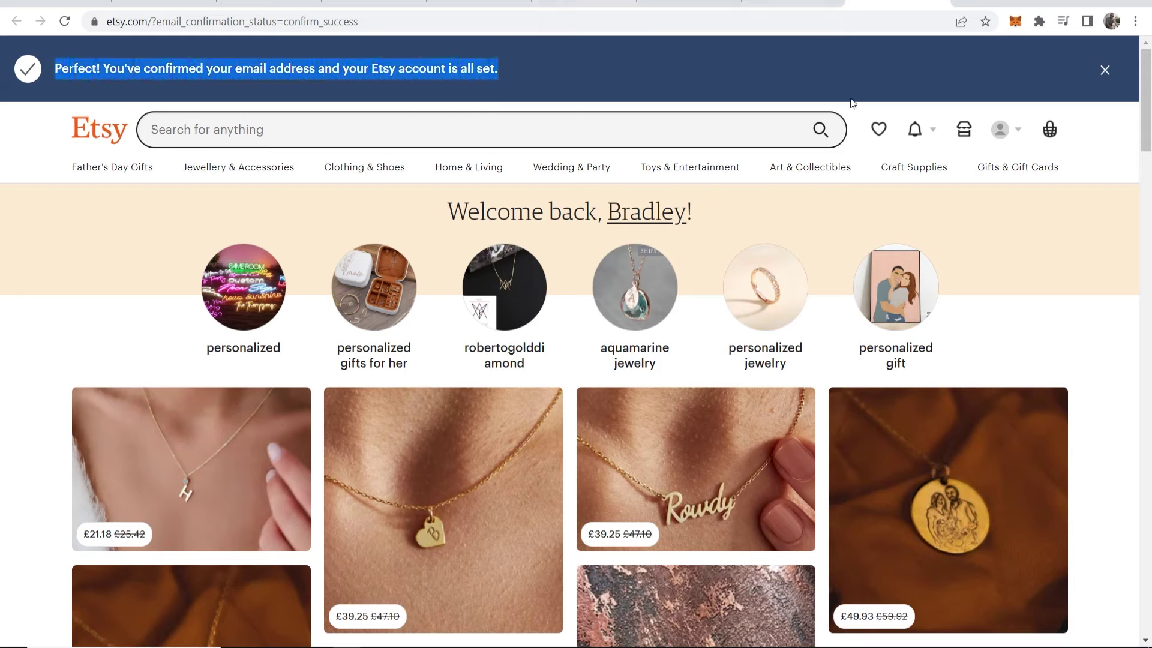
pyautogui.click(1098, 190)
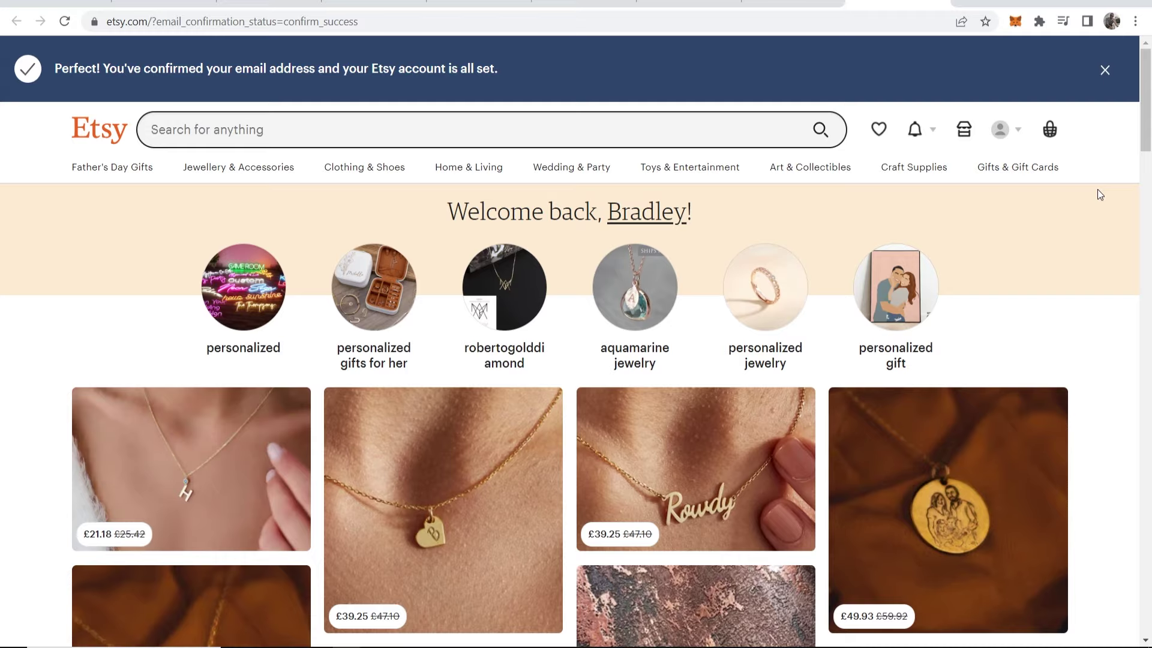
pyautogui.hotkey('ctrl', 'w')
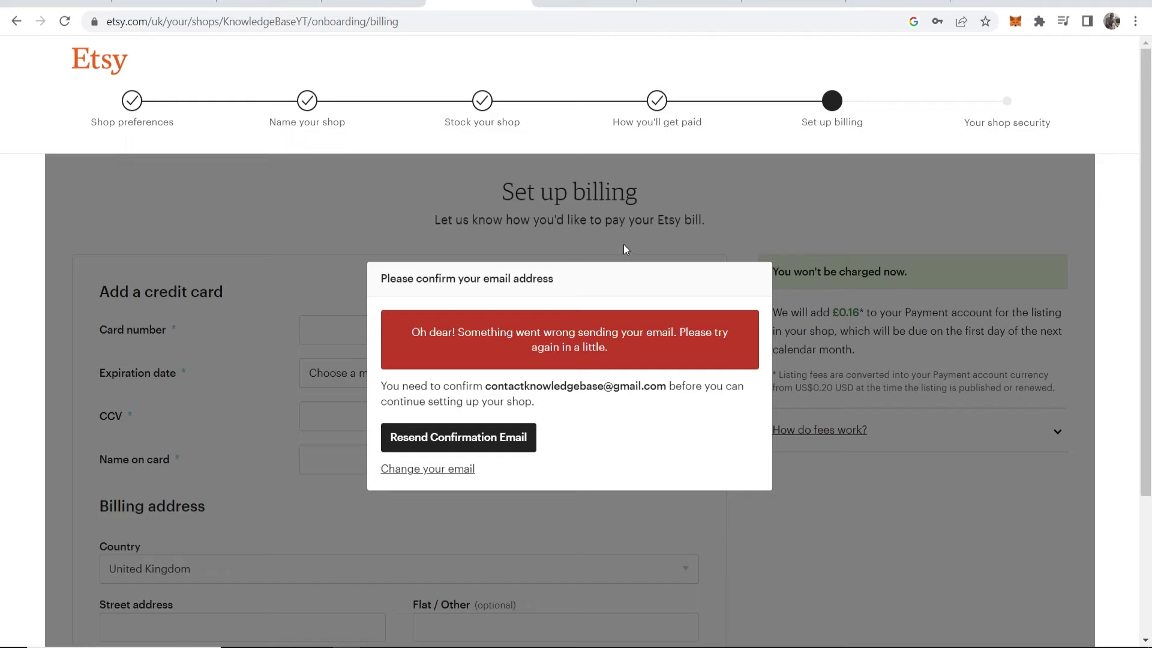
pyautogui.scroll(-3, 506, 395)
pyautogui.scroll(3, 452, 293)
pyautogui.click(72, 22)
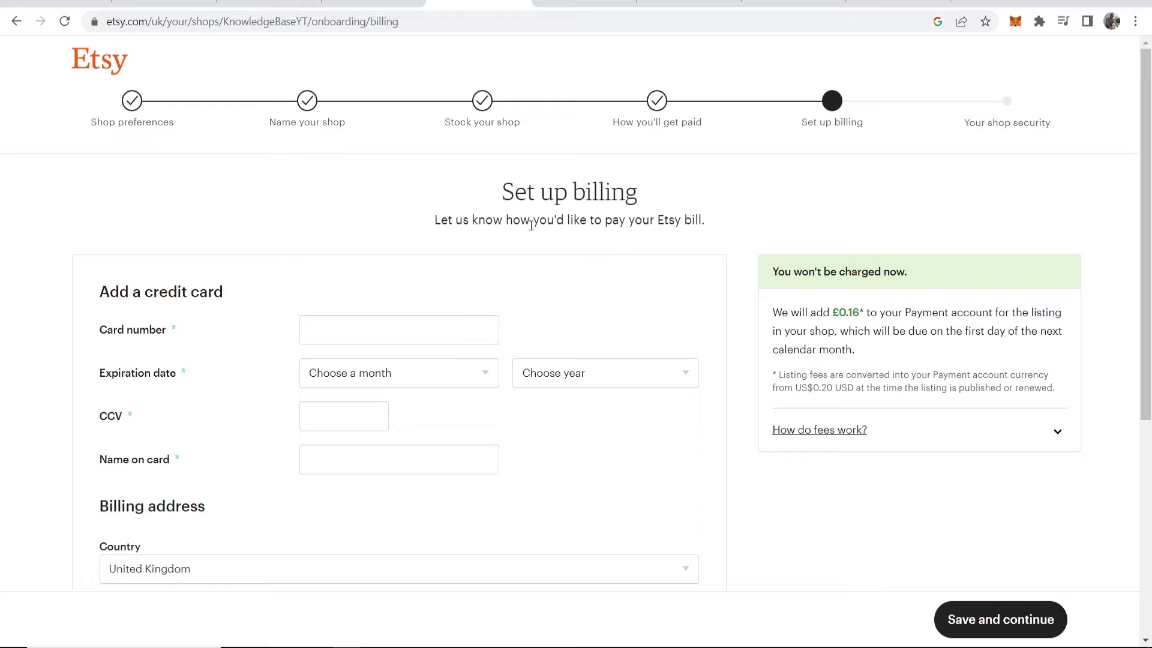
# Step: Review the £0.16 listing fee and US$0.20 note, then start filling in the card number
pyautogui.doubleClick(855, 313)
pyautogui.click(887, 330)
pyautogui.moveTo(833, 388); pyautogui.dragTo(820, 388)
pyautogui.click(896, 370)
pyautogui.scroll(-1, 517, 376)
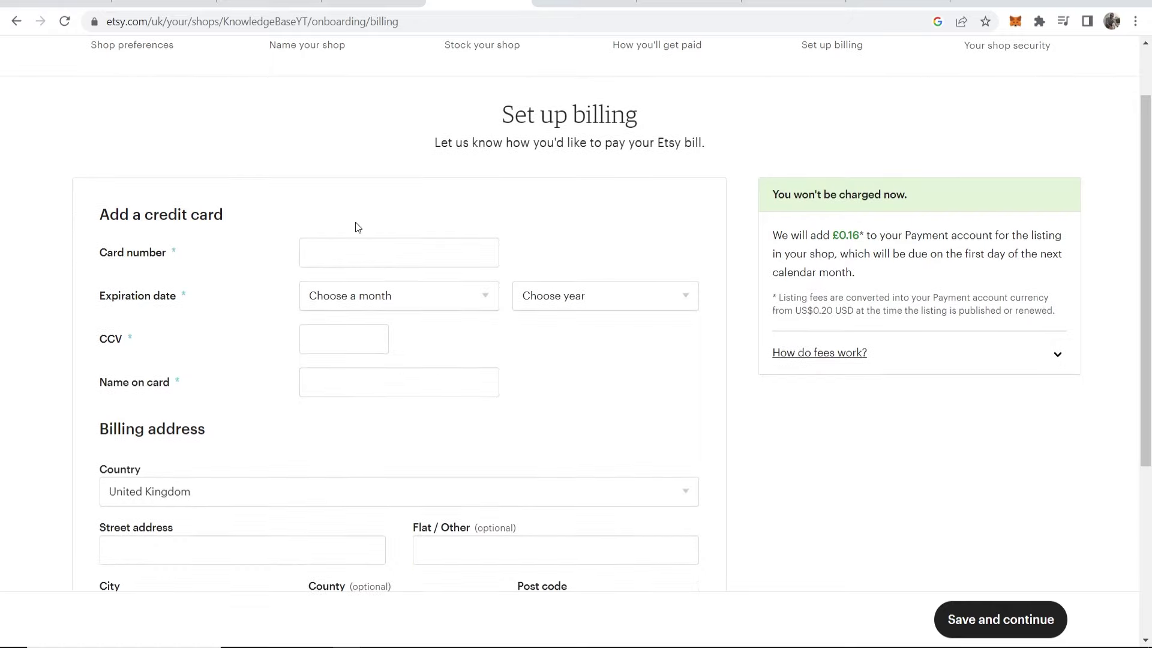
pyautogui.click(378, 251)
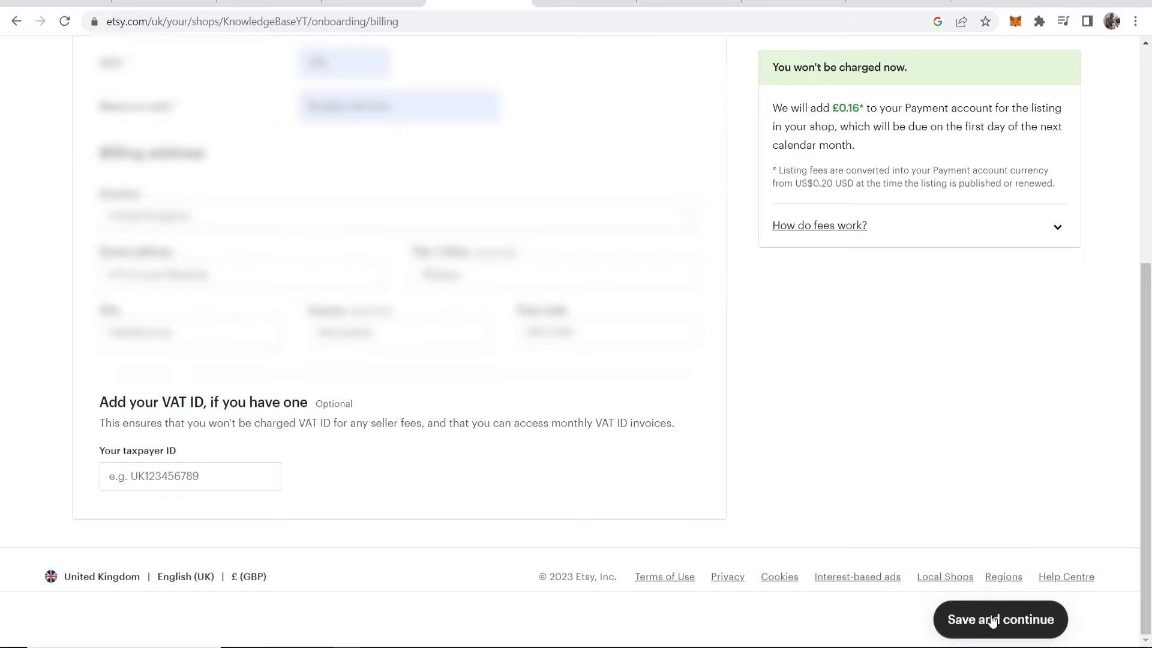
# Step: Save the billing details and choose SMS as the two-factor authentication method
pyautogui.click(992, 621)
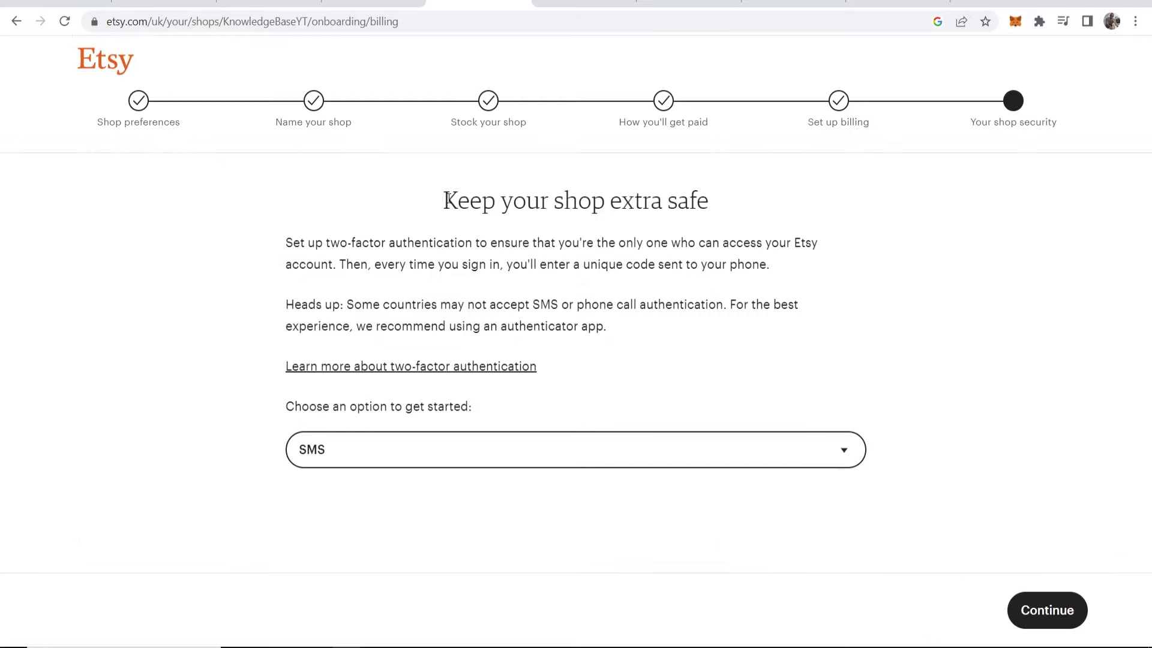
pyautogui.moveTo(444, 198); pyautogui.dragTo(722, 204)
pyautogui.click(602, 192)
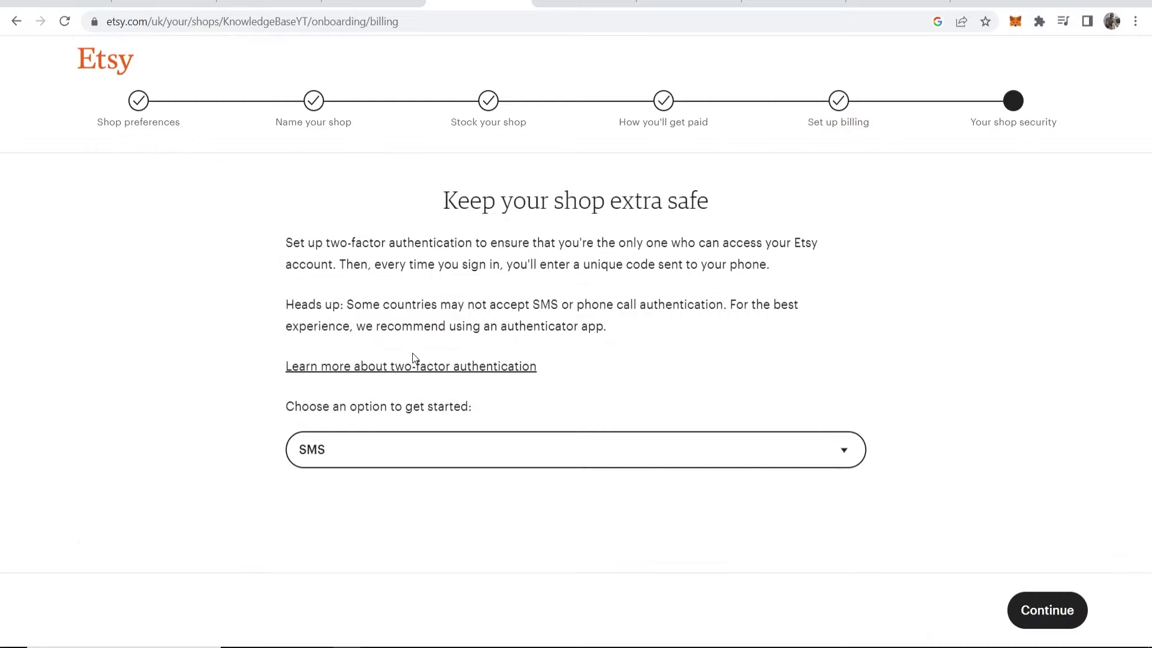
pyautogui.click(352, 465)
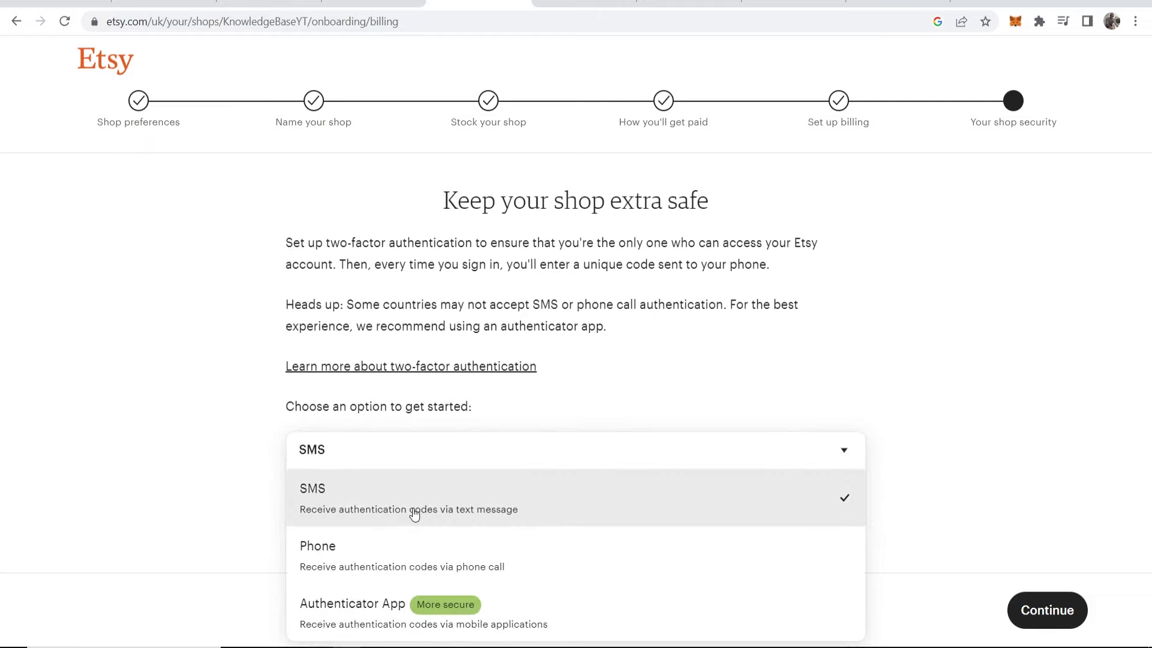
pyautogui.click(334, 512)
pyautogui.click(1048, 609)
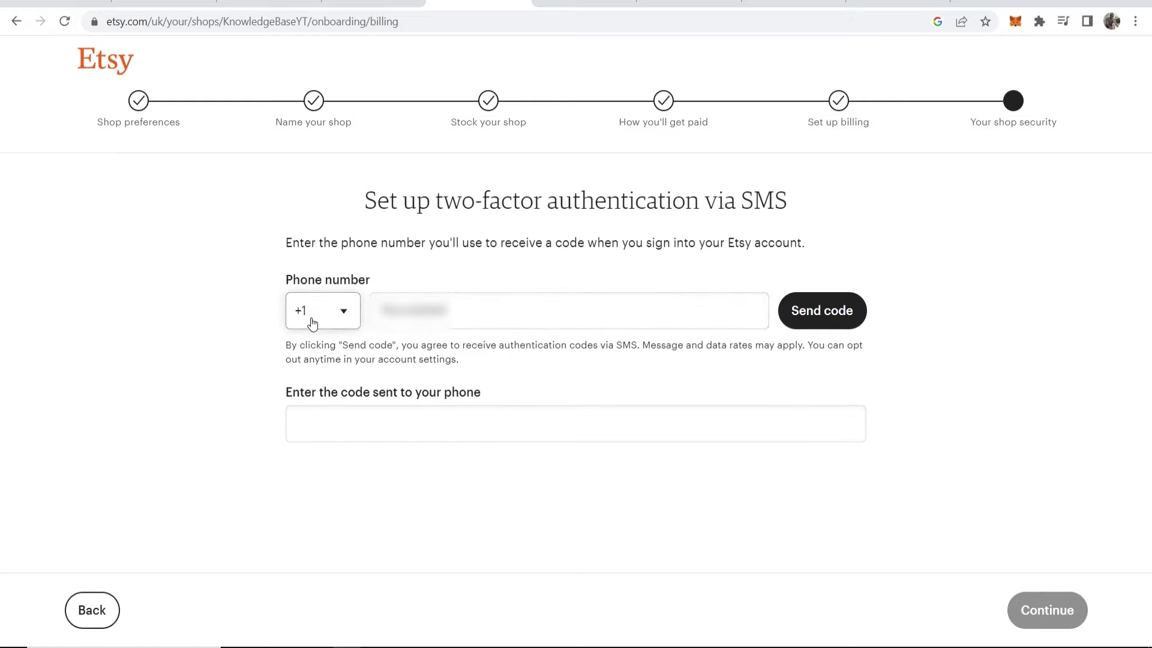
# Step: Verify a +44 phone number with the SMS code to enable two-factor authentication
pyautogui.click(343, 312)
pyautogui.click(820, 318)
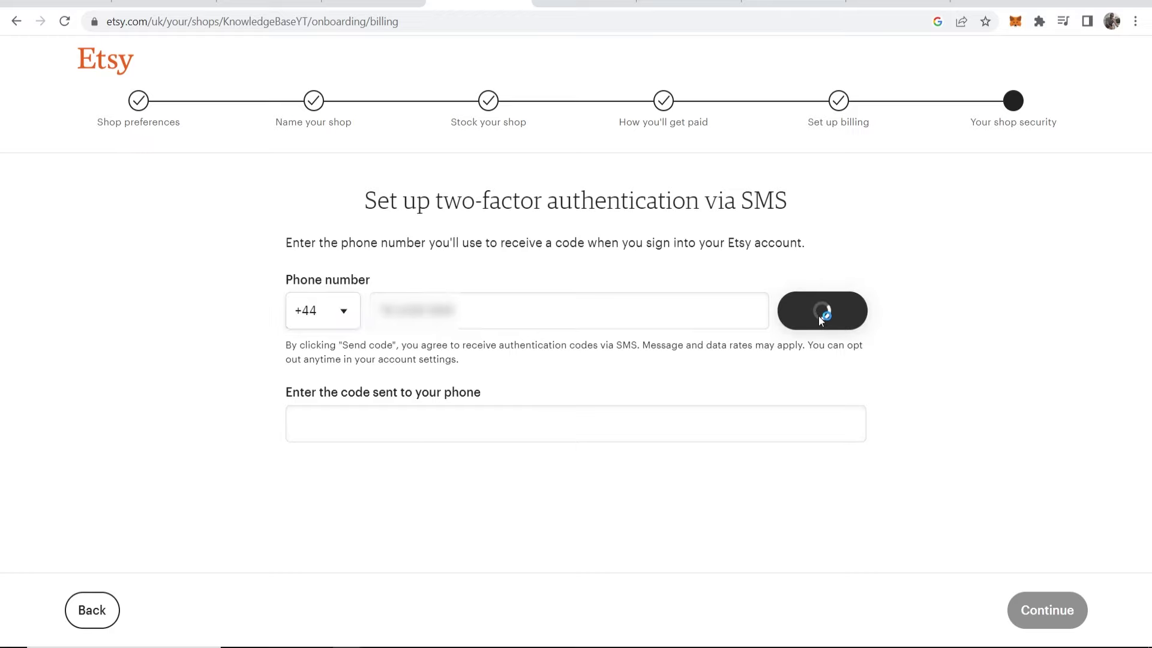
pyautogui.click(599, 456)
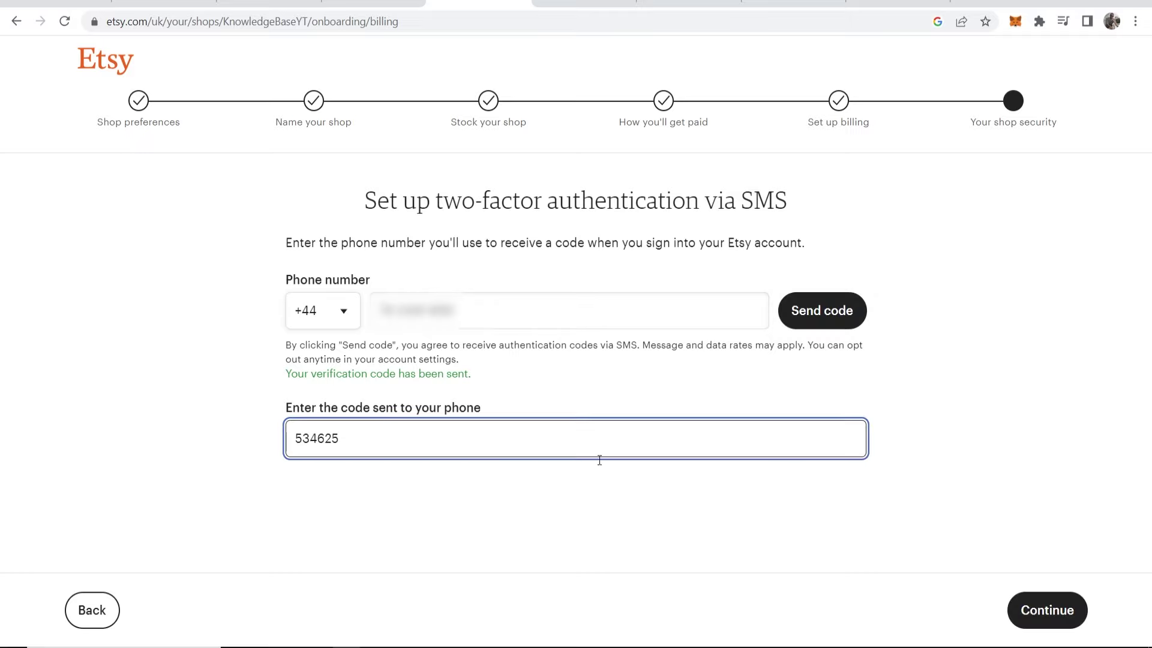
pyautogui.click(1023, 608)
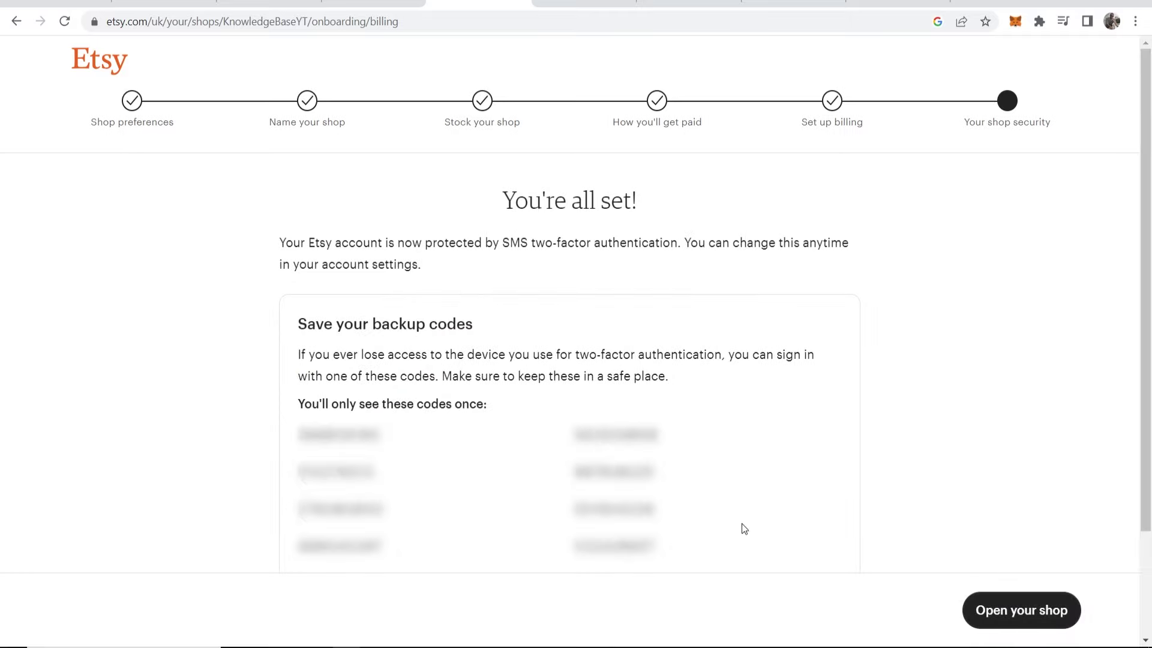
# Step: Open the shop's Shop Manager and view the KnowledgeBaseYT storefront showing 0 Sales
pyautogui.click(1012, 617)
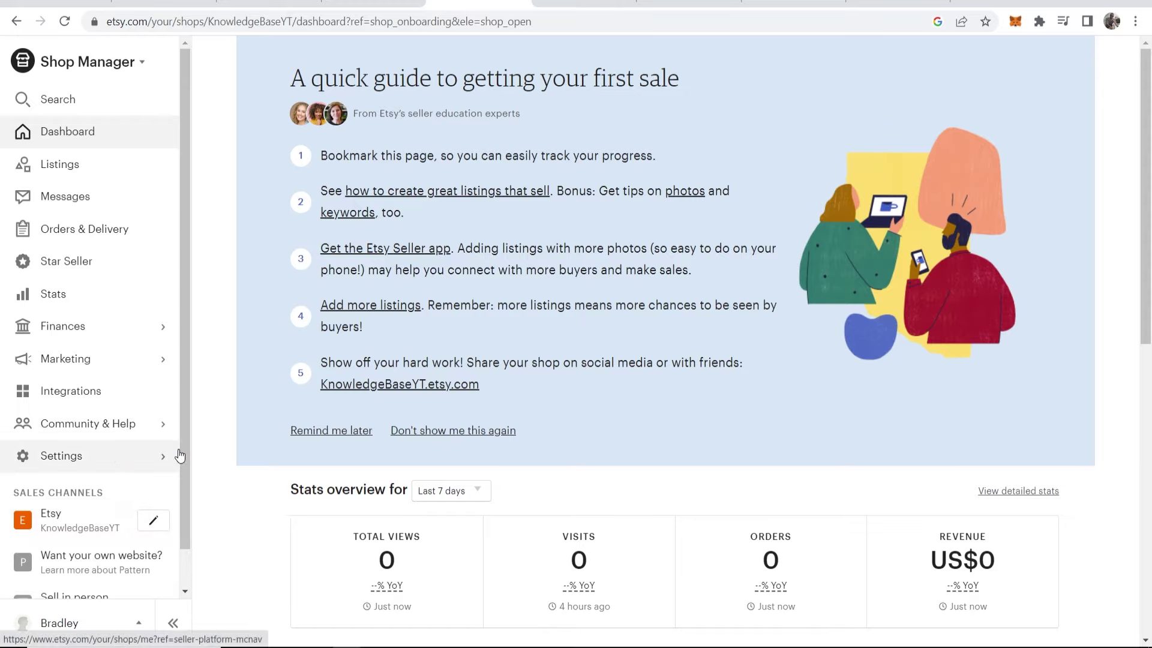
pyautogui.scroll(-1, 90, 270)
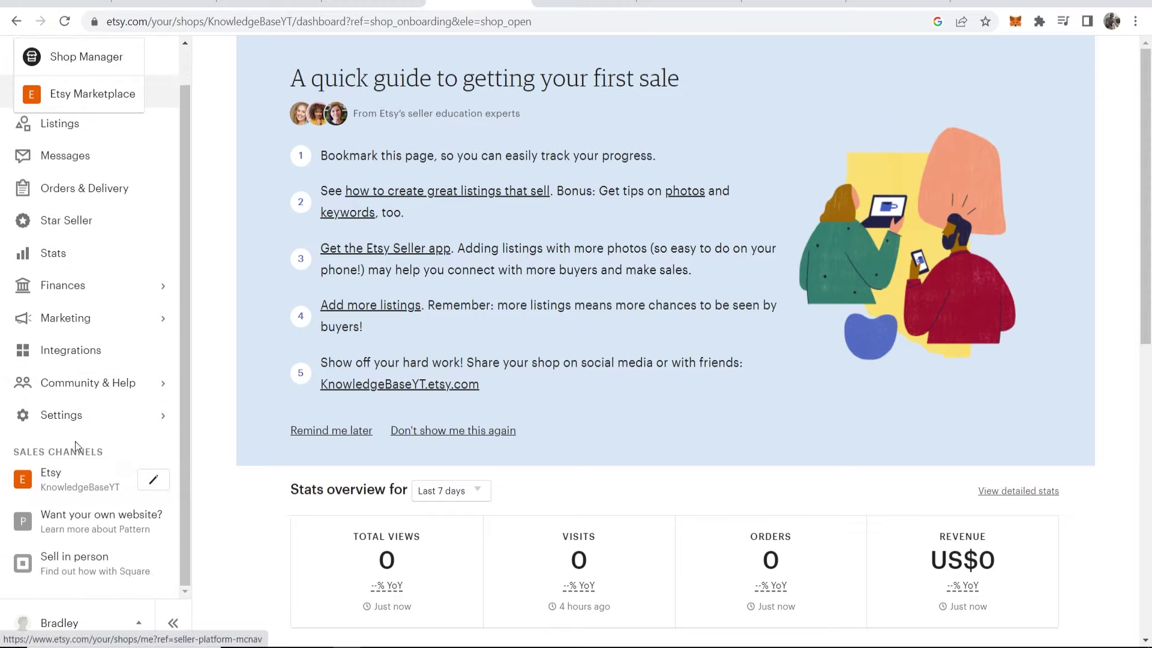
pyautogui.click(84, 493)
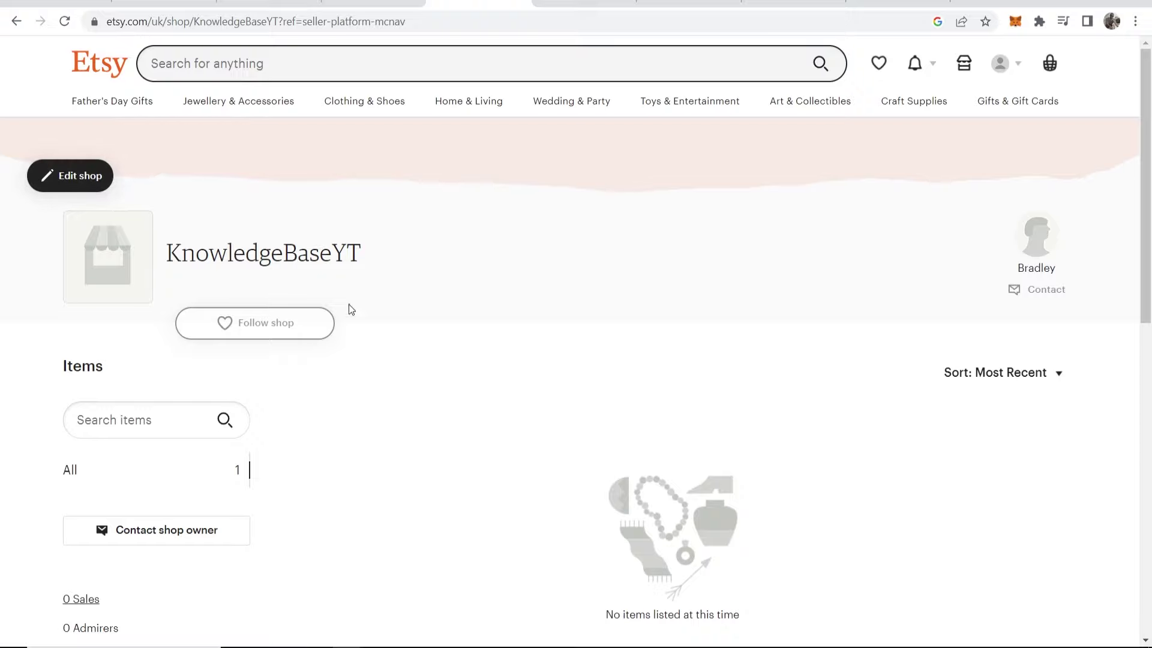
pyautogui.scroll(-1, 540, 371)
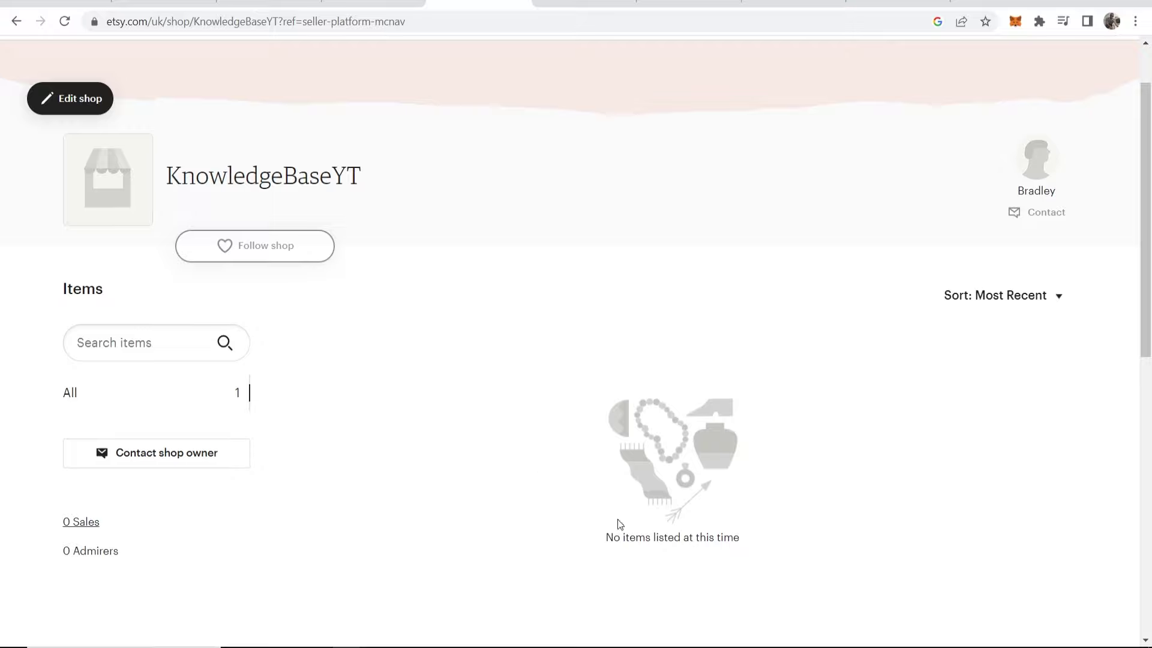
# Step: Check the Example Digital Product listing on Etsy from Active listings, then return to Listings
pyautogui.hotkey('alt', 'Left')
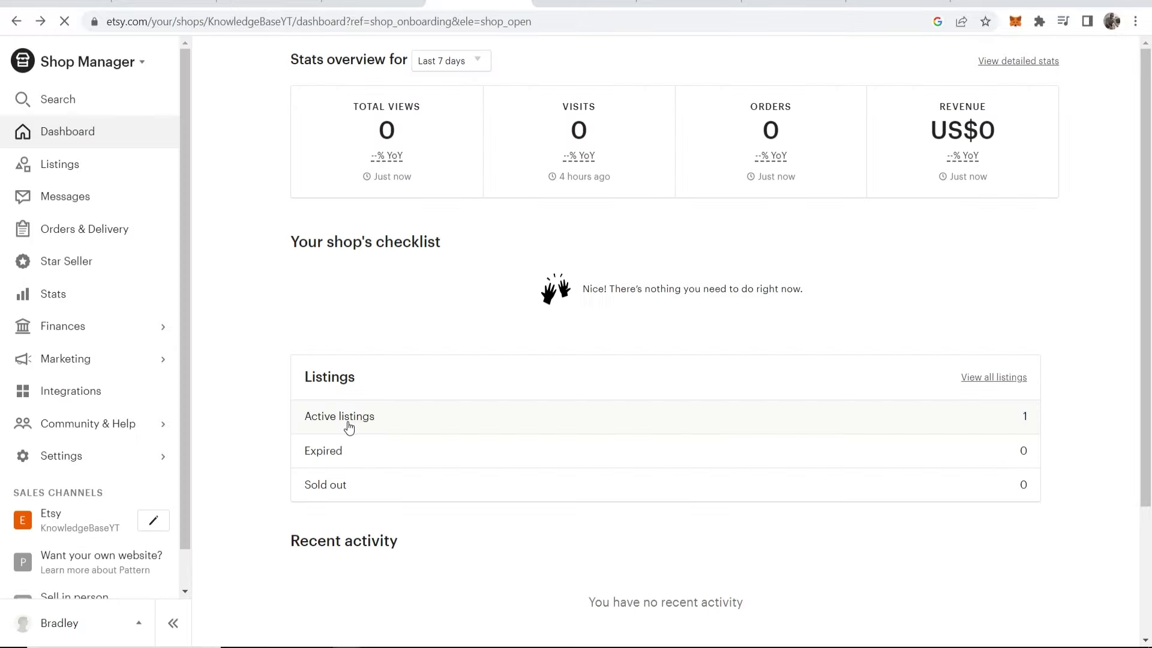
pyautogui.click(364, 422)
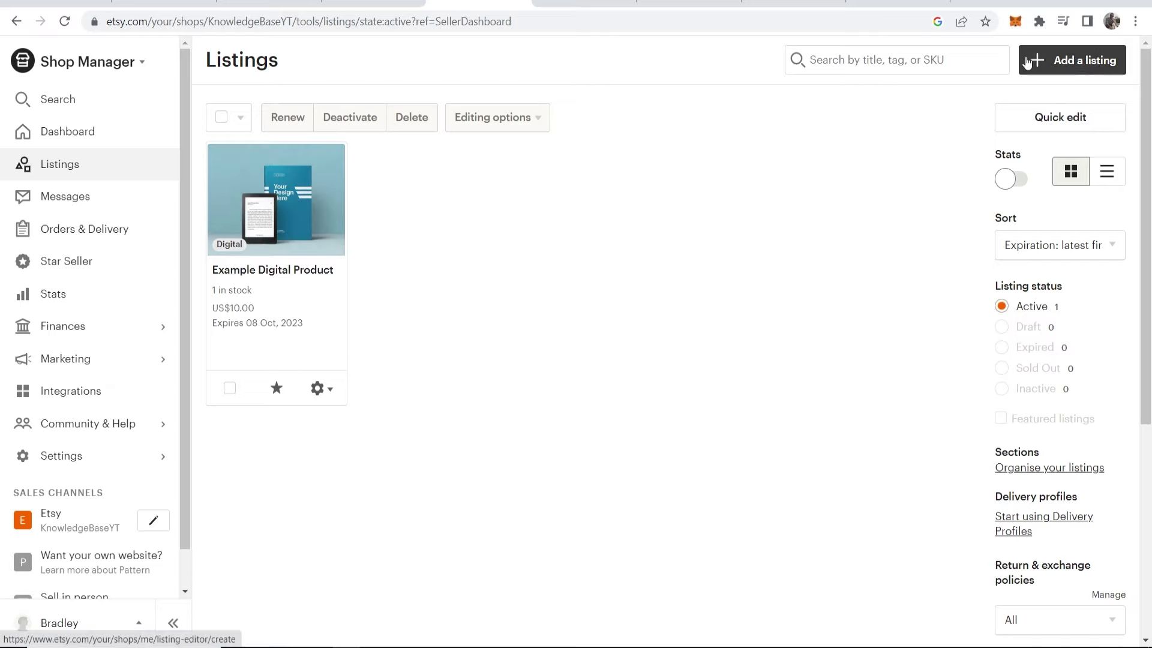
pyautogui.click(318, 389)
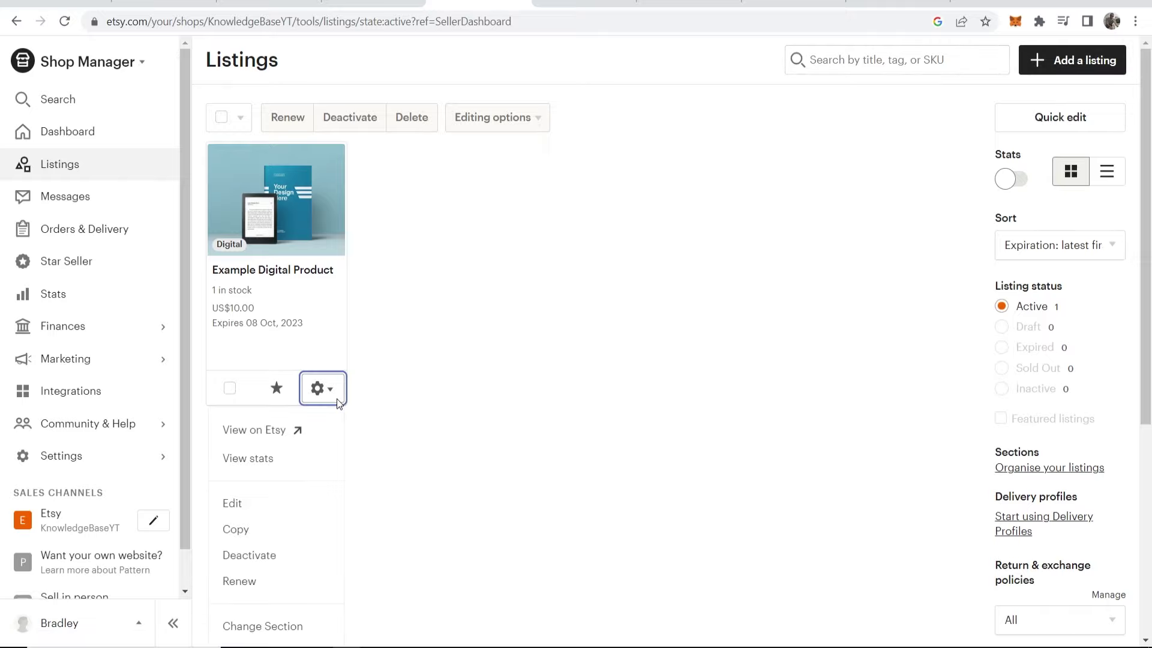
pyautogui.click(279, 447)
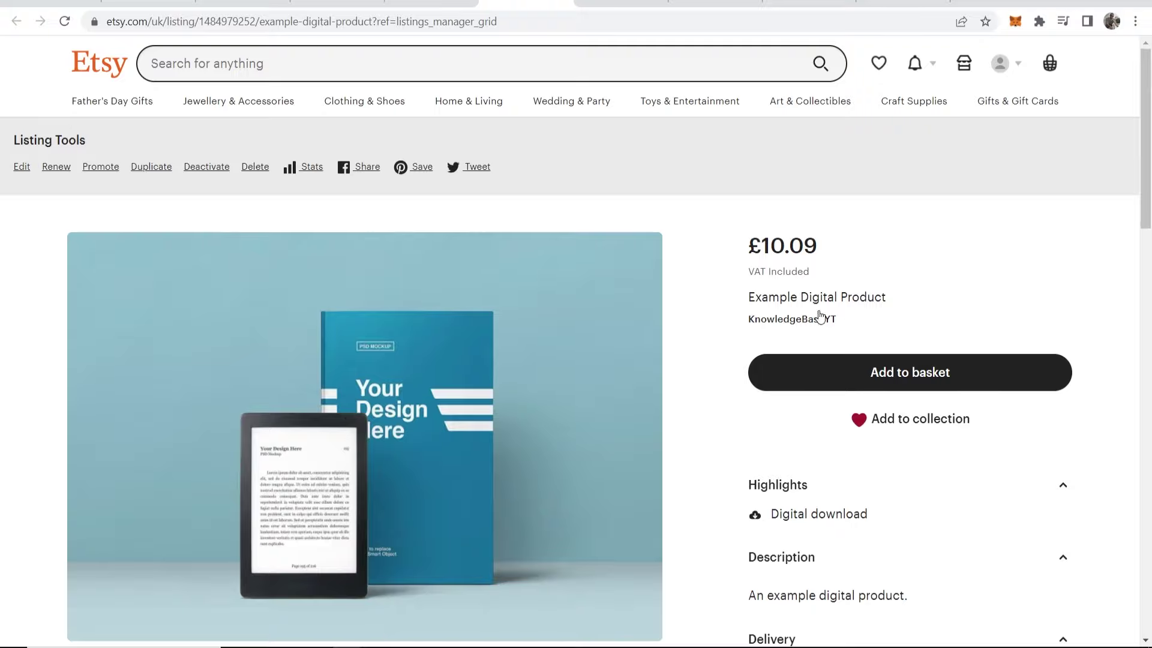
pyautogui.scroll(-1, 827, 360)
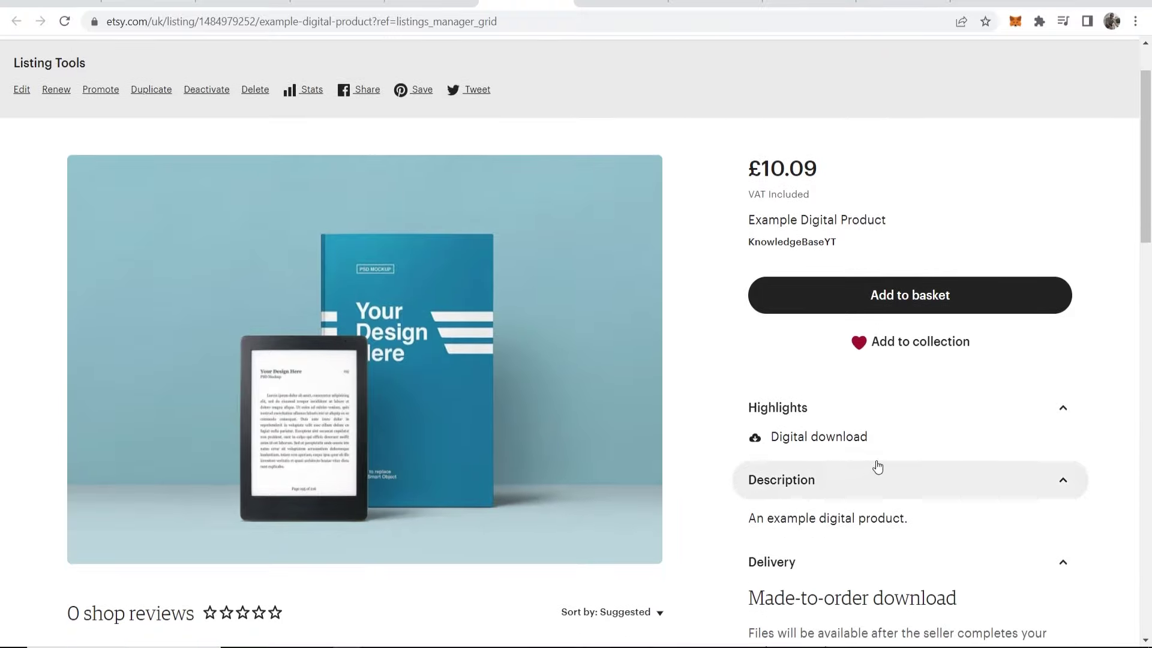
pyautogui.scroll(-1, 850, 446)
pyautogui.scroll(-1, 848, 442)
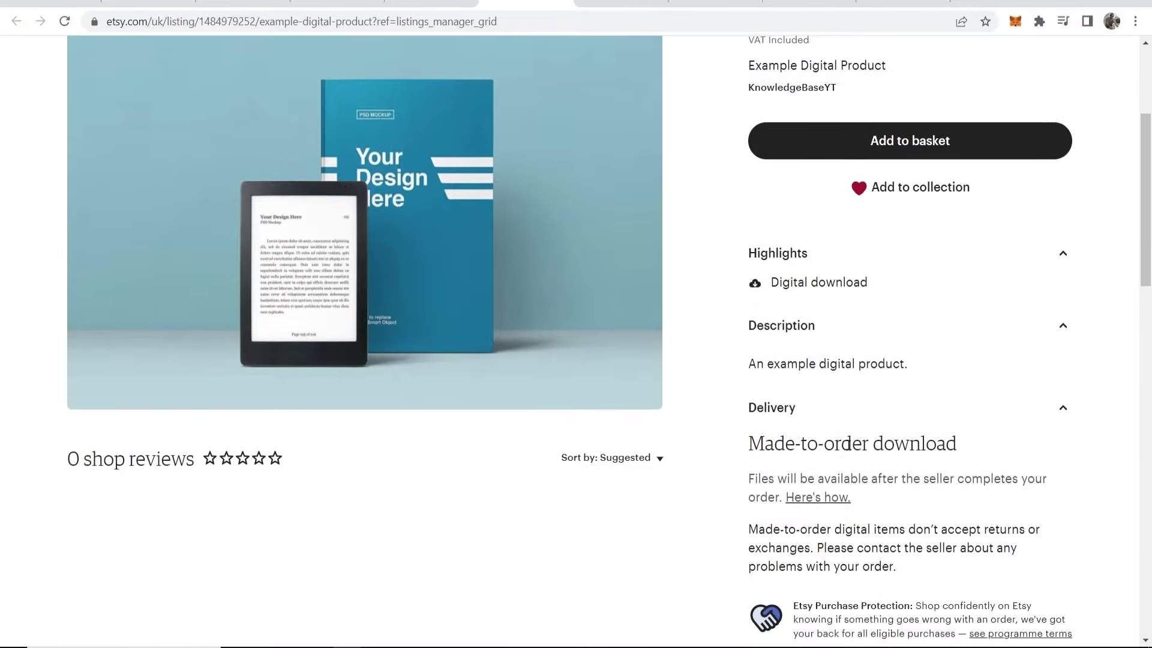
pyautogui.scroll(3, 848, 446)
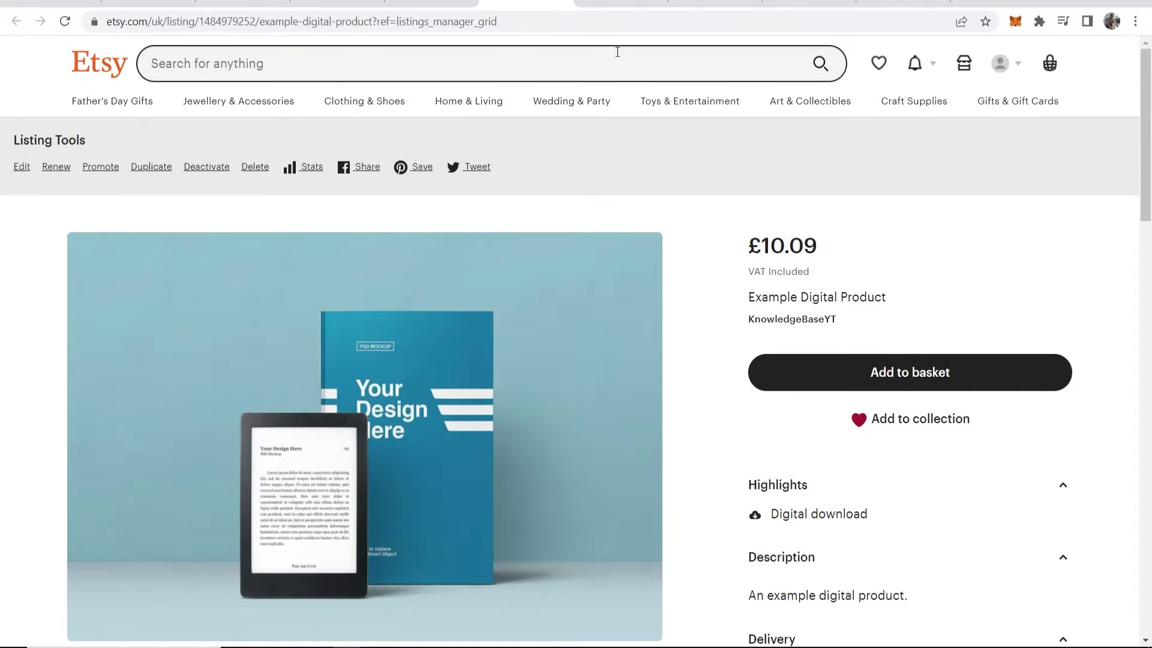
pyautogui.click(563, 3)
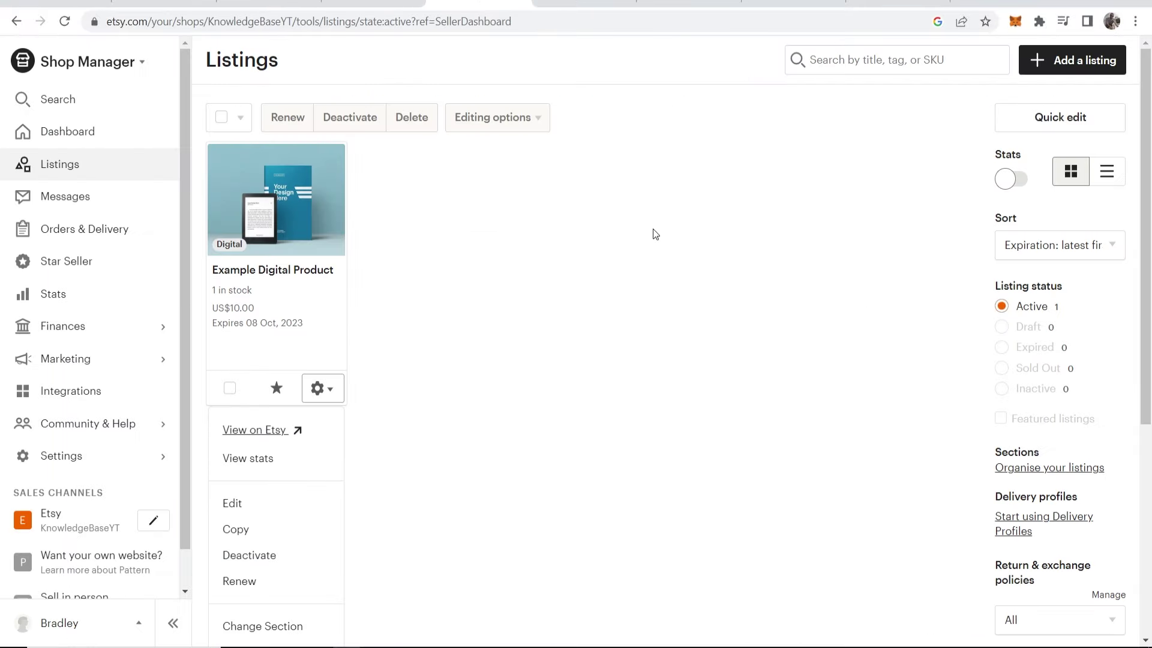